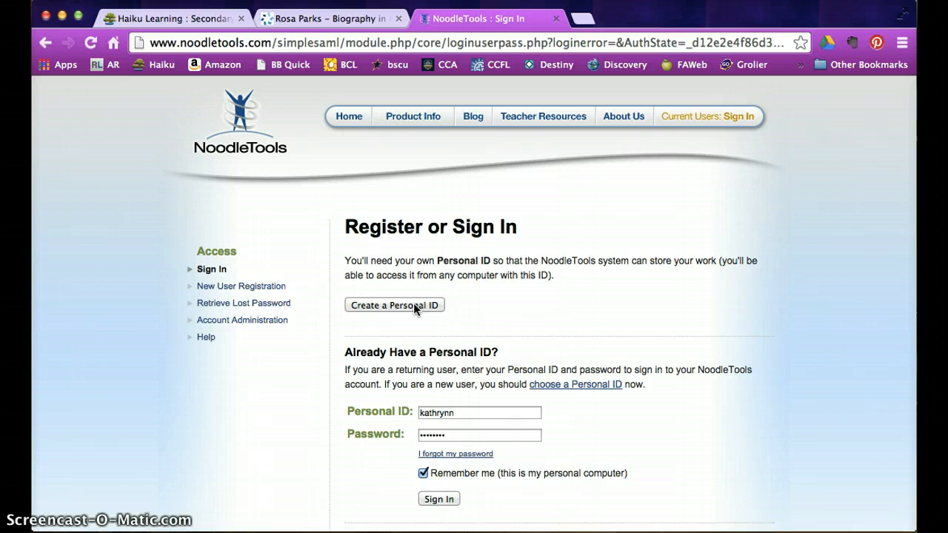
# - Start a new personal account registration using the school/library-linked account option
pyautogui.click(396, 311)
pyautogui.click(395, 304)
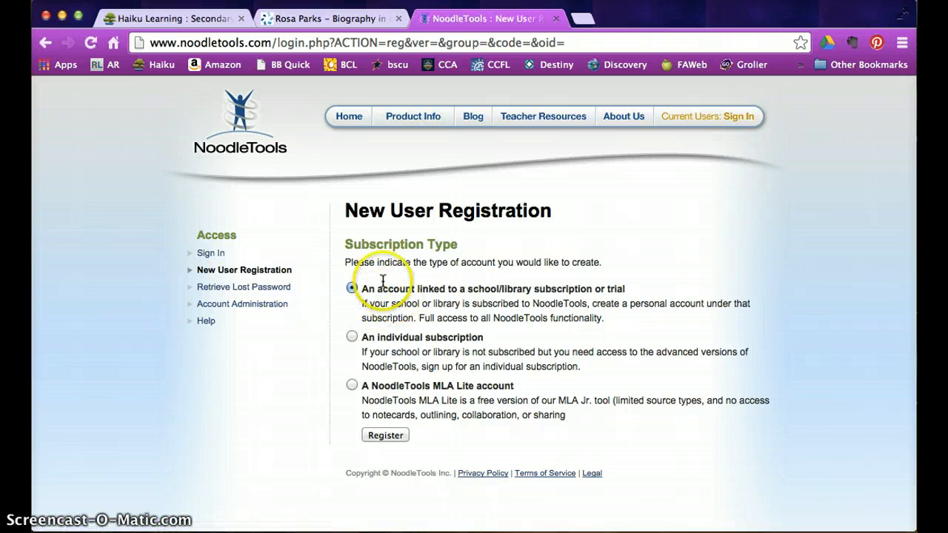
pyautogui.click(385, 435)
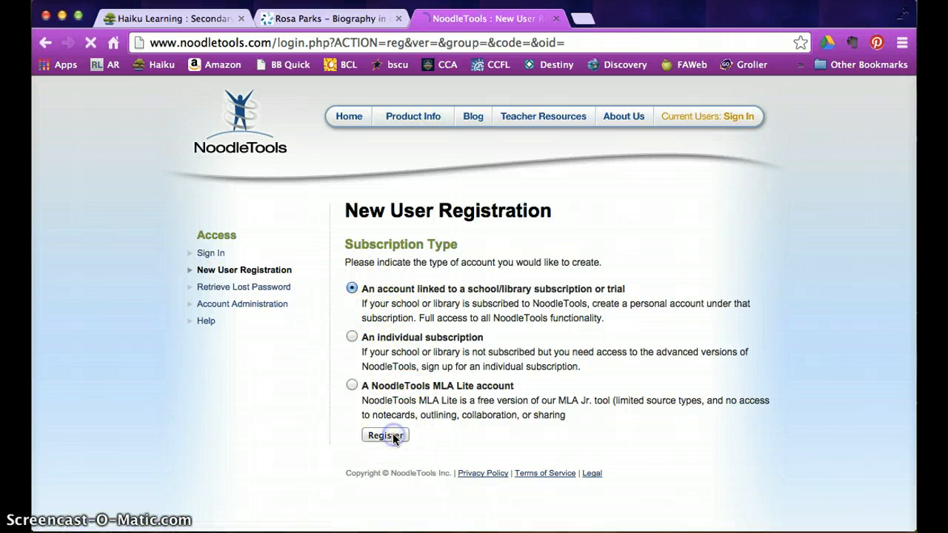
# - Sign in with the school username and password, then select the Personal ID field
pyautogui.write('cca123')
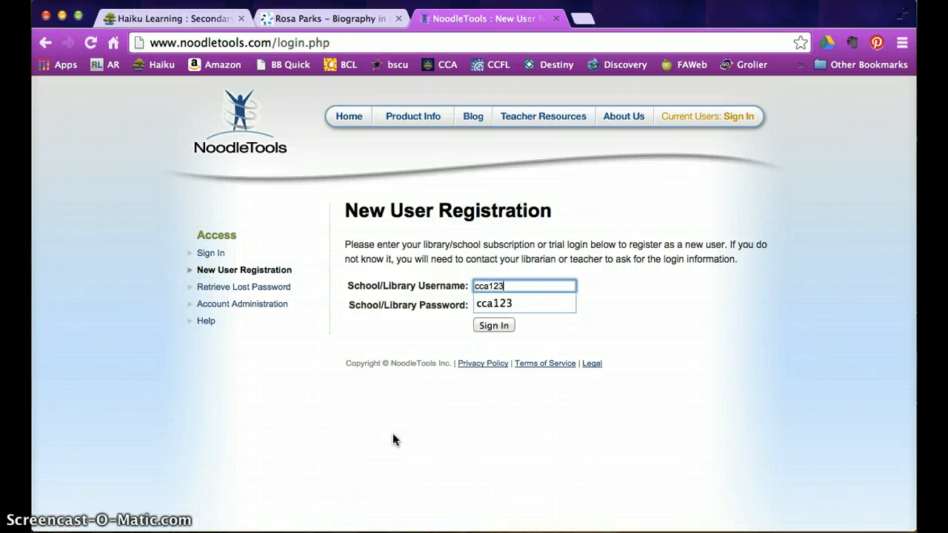
pyautogui.press('Tab')
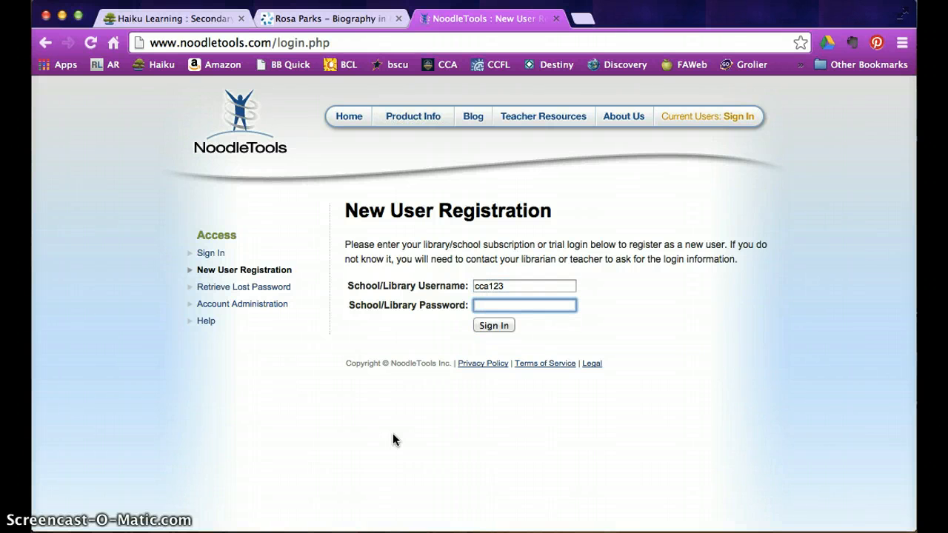
pyautogui.write('**')
pyautogui.click(499, 327)
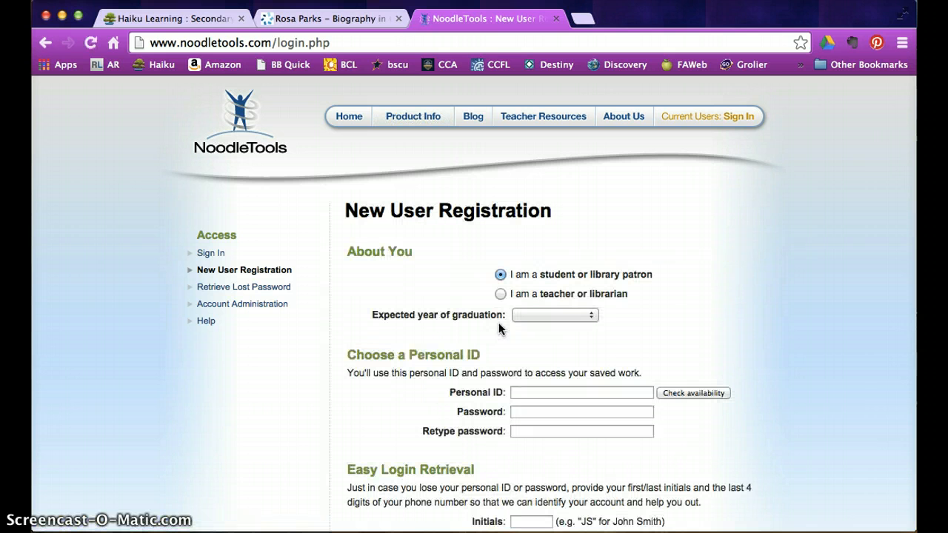
pyautogui.scroll(-3, 498, 322)
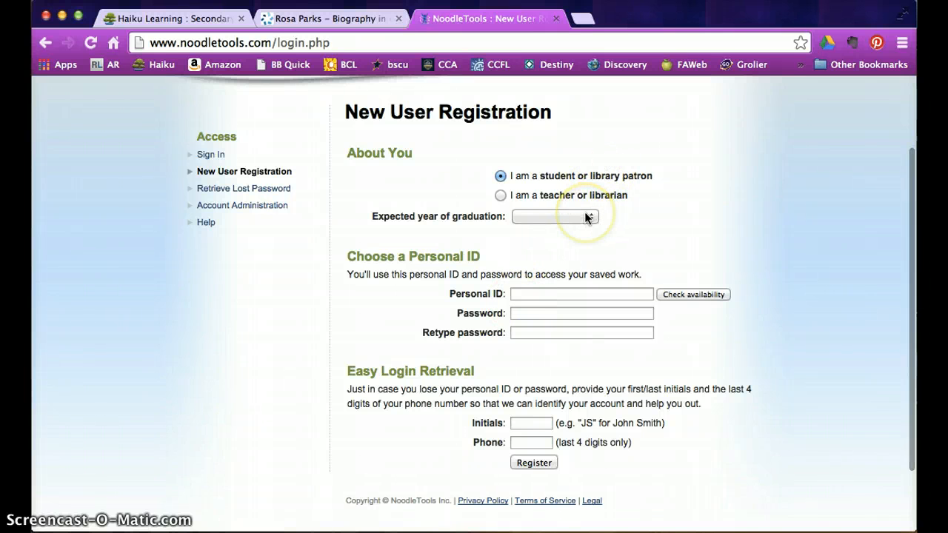
pyautogui.click(548, 293)
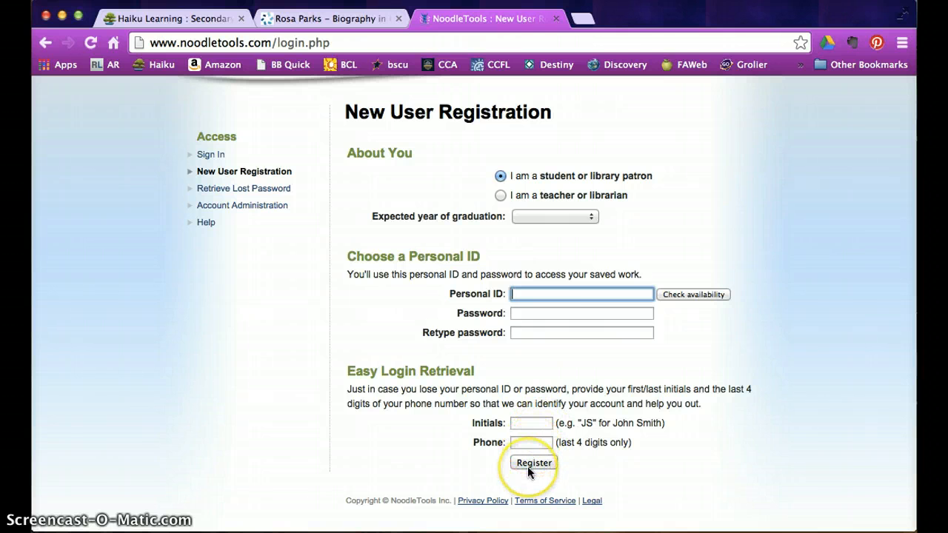
pyautogui.scroll(3, 444, 396)
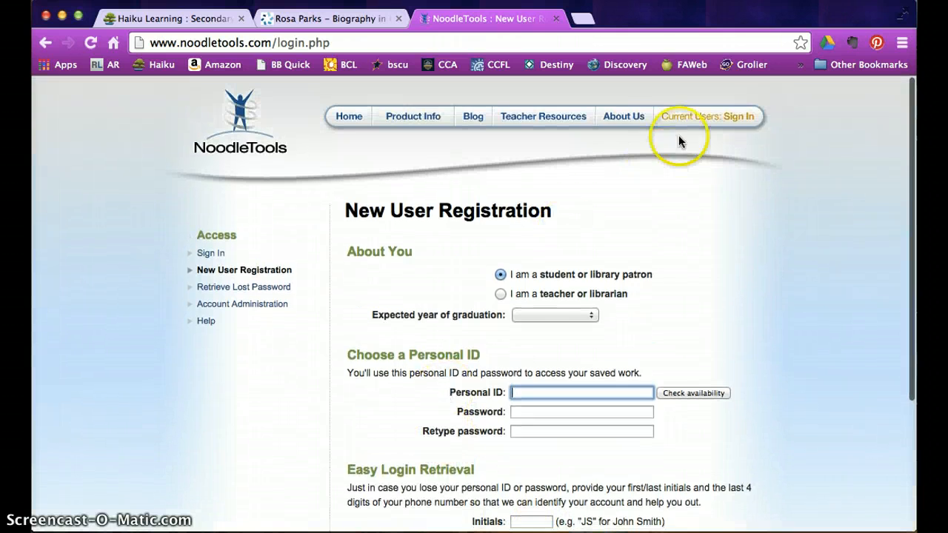
# - Sign in with the saved personal ID and archive the HS test project
pyautogui.click(710, 116)
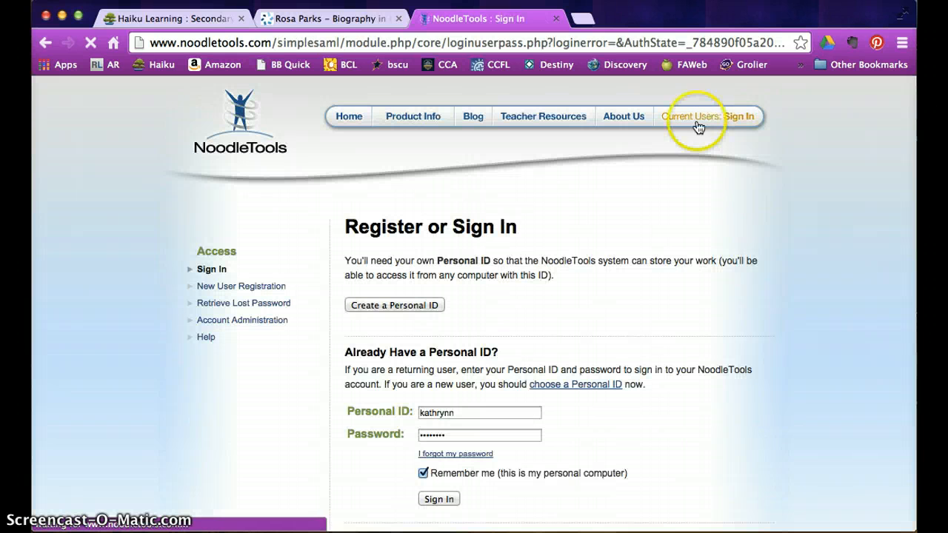
pyautogui.click(439, 499)
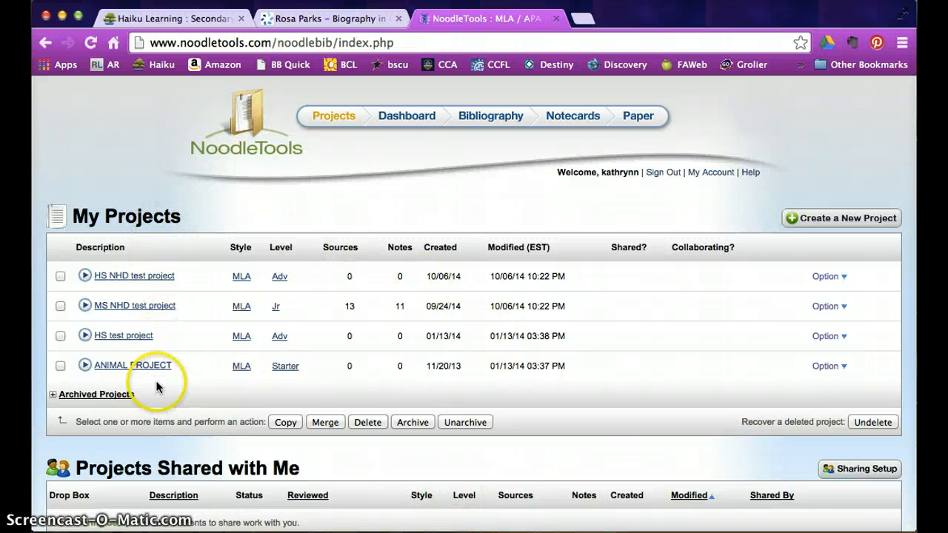
pyautogui.click(843, 305)
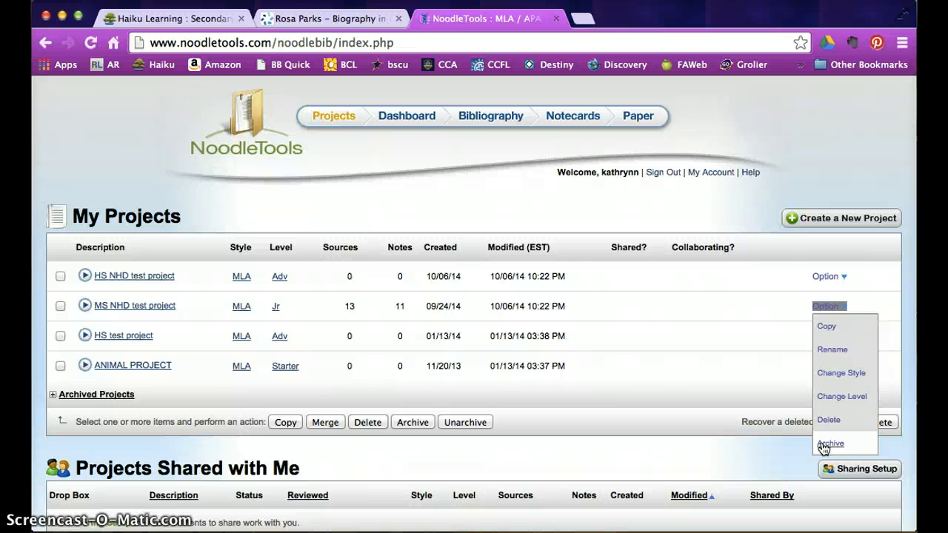
pyautogui.click(844, 337)
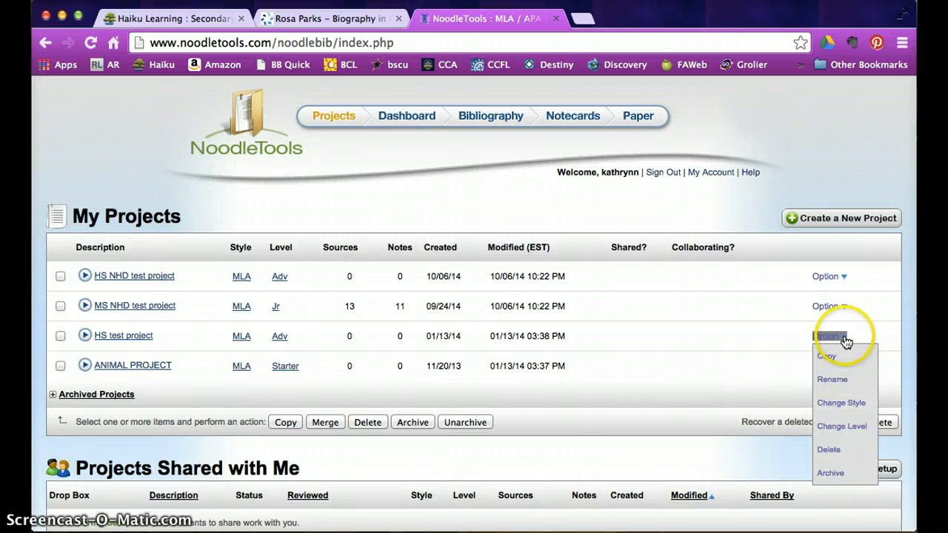
pyautogui.click(830, 473)
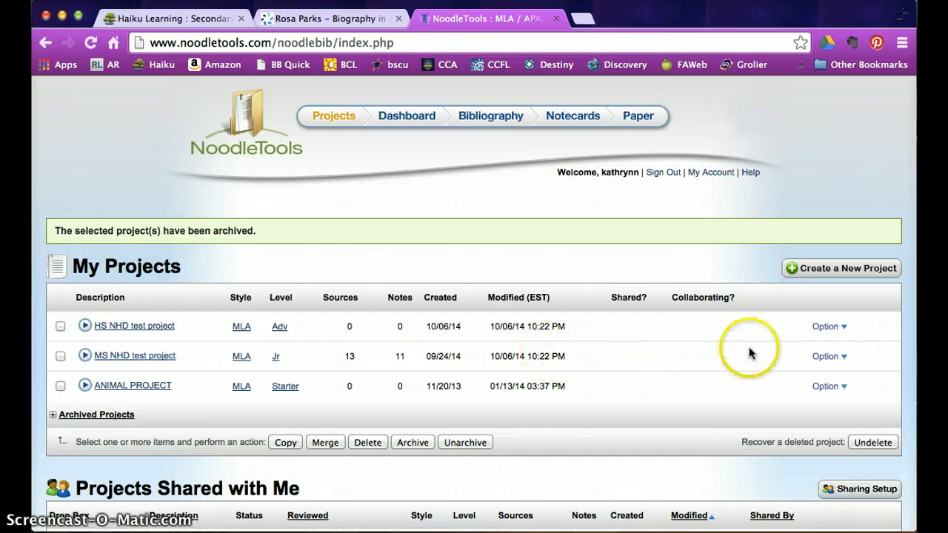
pyautogui.click(810, 273)
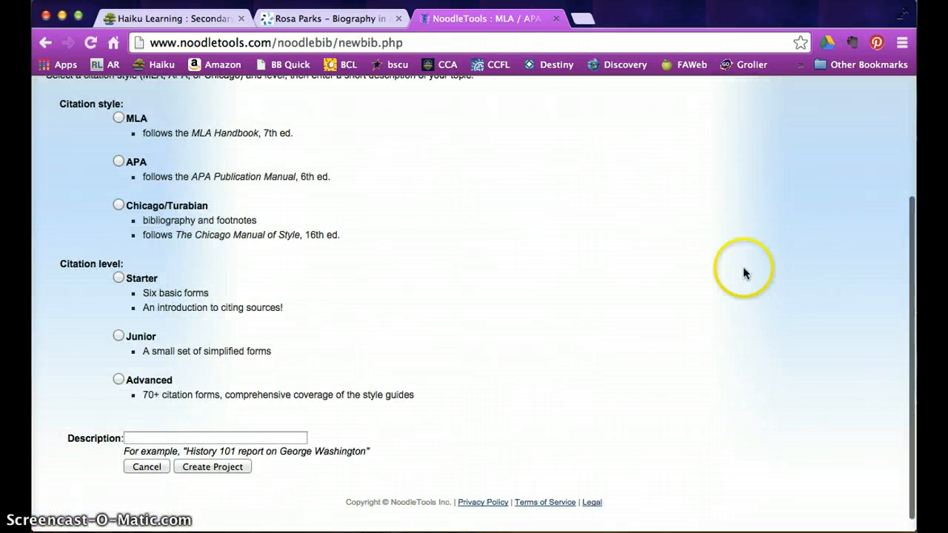
pyautogui.click(118, 119)
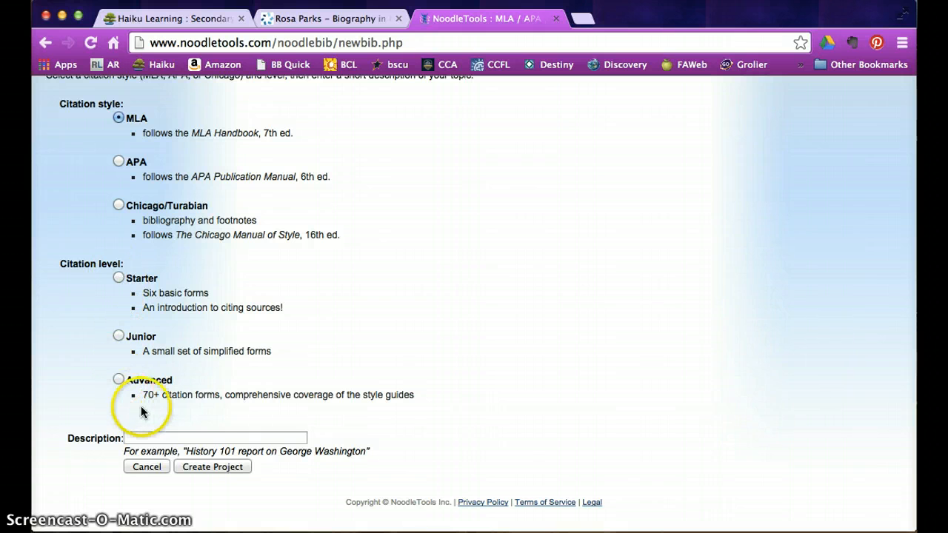
pyautogui.click(203, 434)
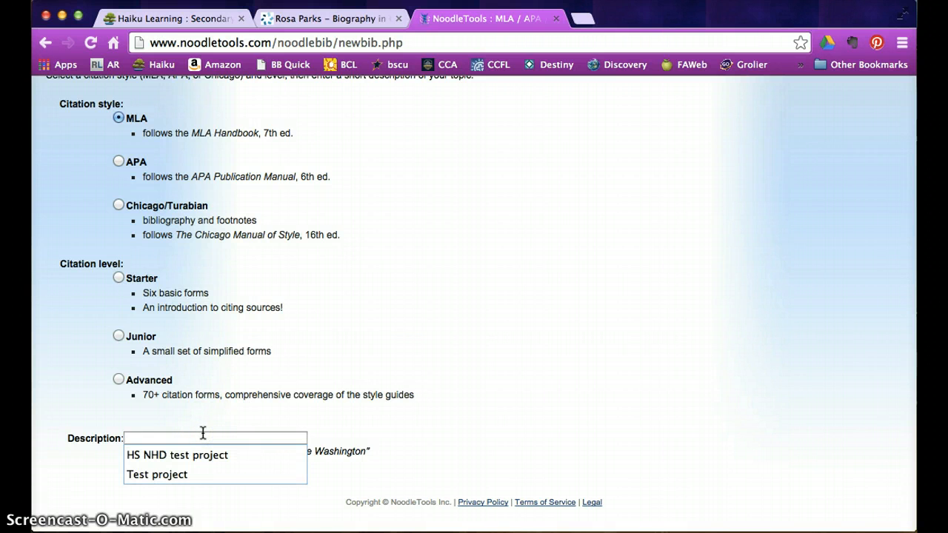
pyautogui.click(329, 449)
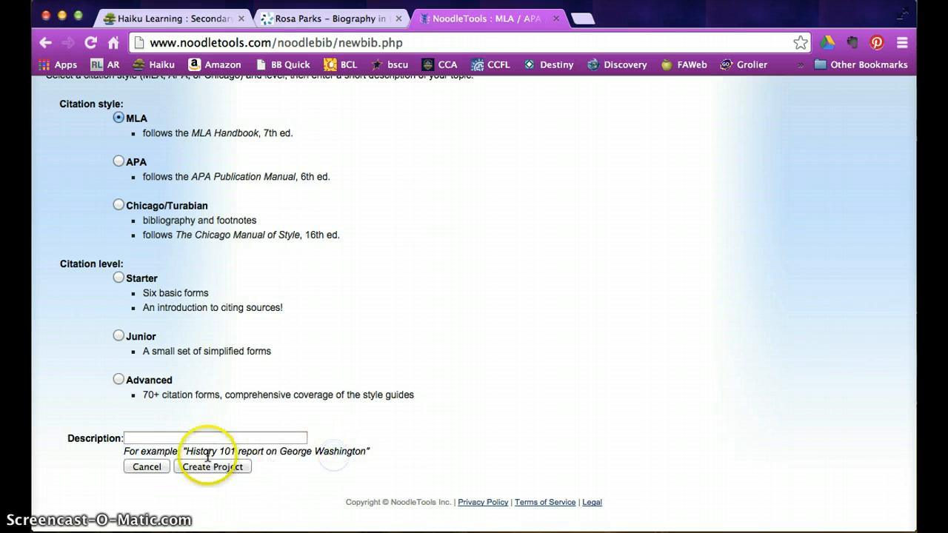
pyautogui.click(155, 466)
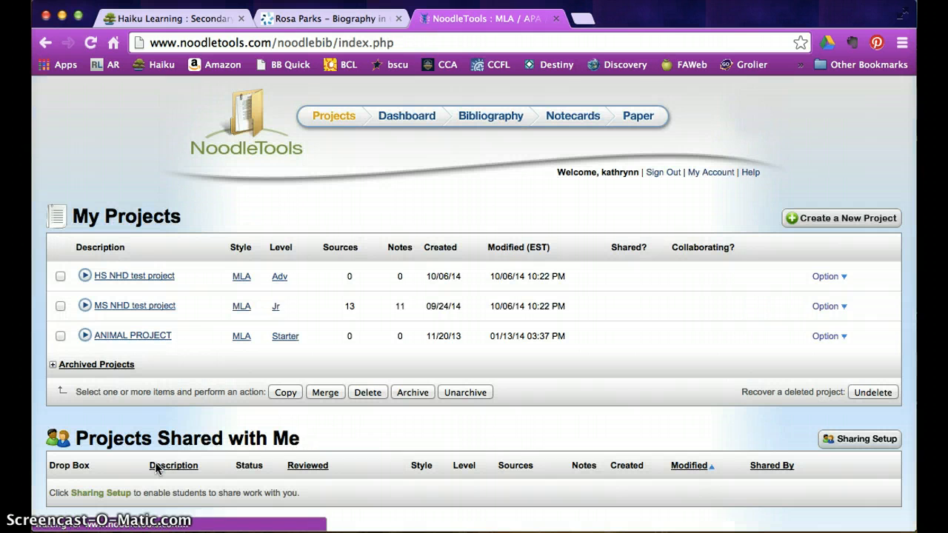
# - Open the HS NHD test project Dashboard, leaving its Research Question unchanged
pyautogui.click(152, 277)
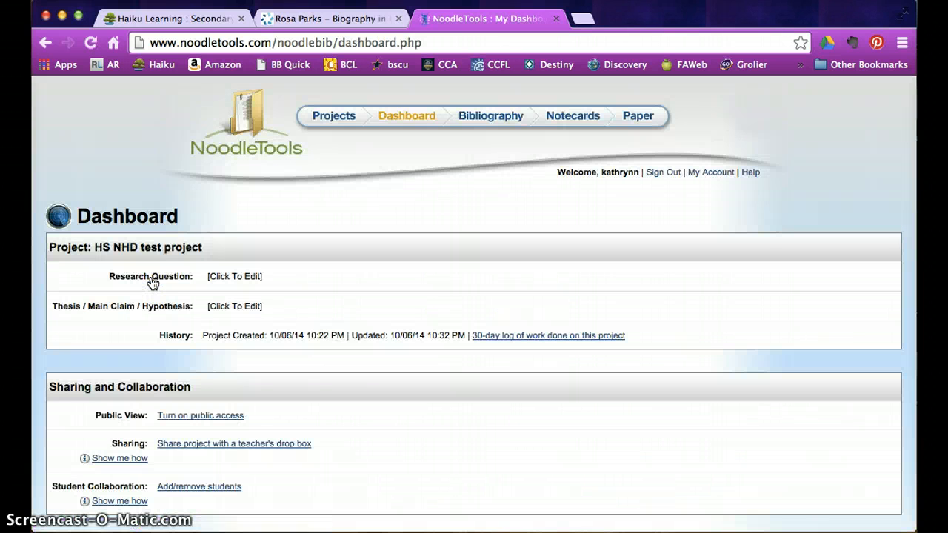
pyautogui.scroll(-2, 400, 264)
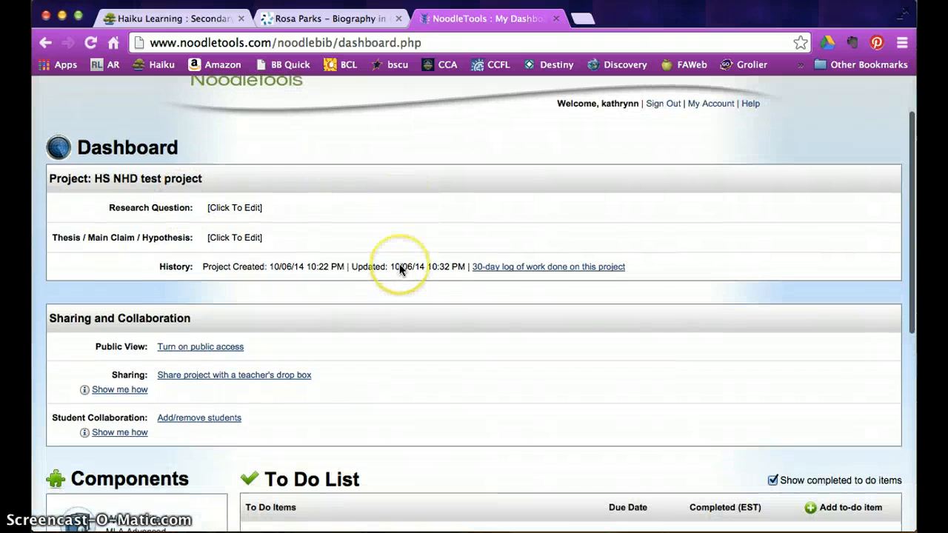
pyautogui.click(234, 208)
pyautogui.click(147, 253)
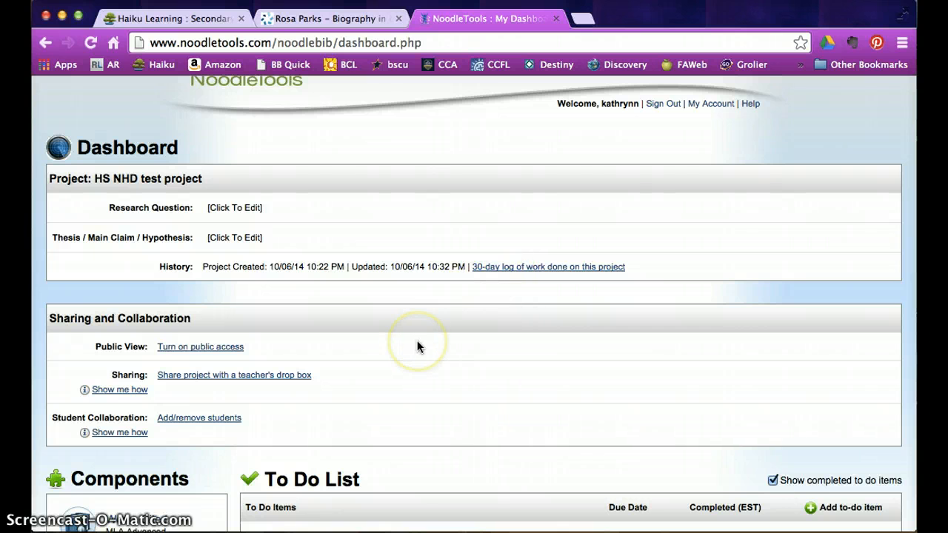
pyautogui.scroll(-2, 417, 345)
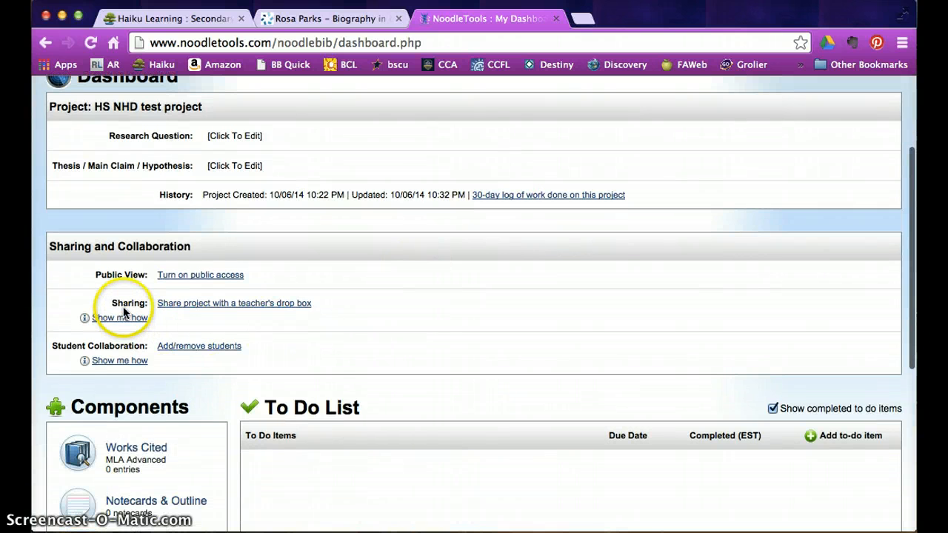
# - Search for the teacher's drop box and pick US History Block 7 in Share Project
pyautogui.click(214, 305)
pyautogui.click(219, 314)
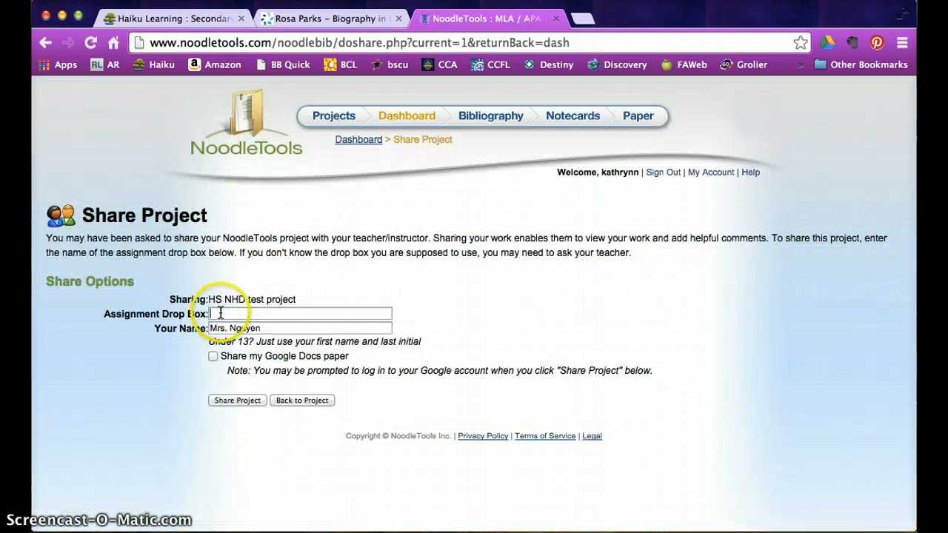
pyautogui.write('la')
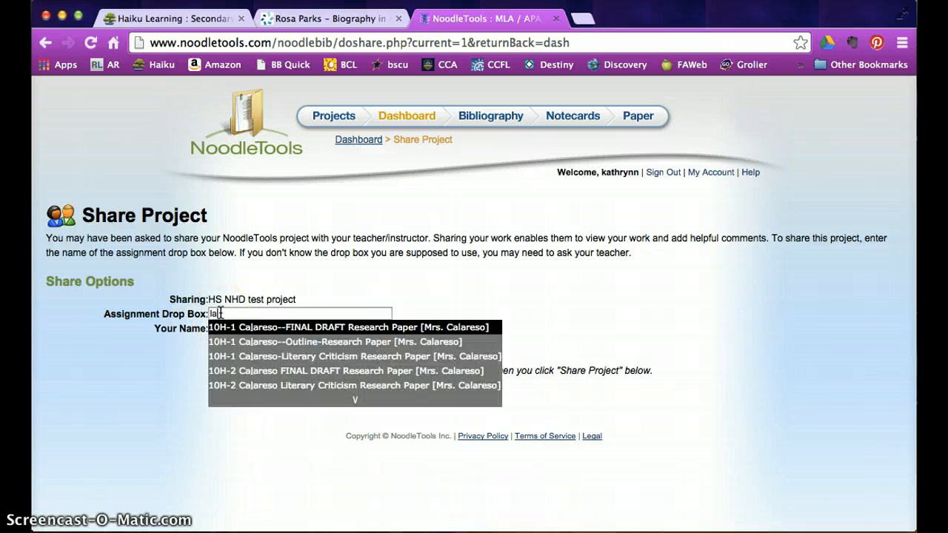
pyautogui.write('rson')
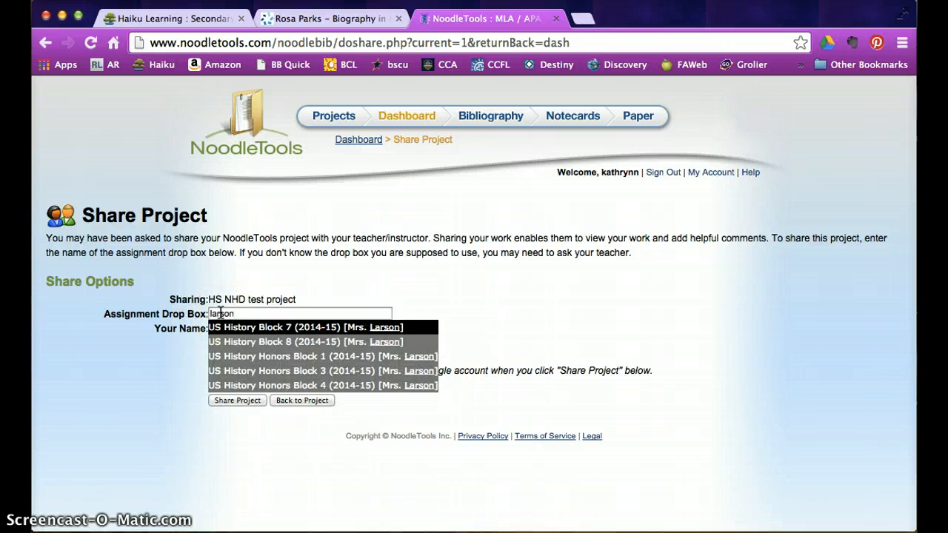
pyautogui.click(281, 332)
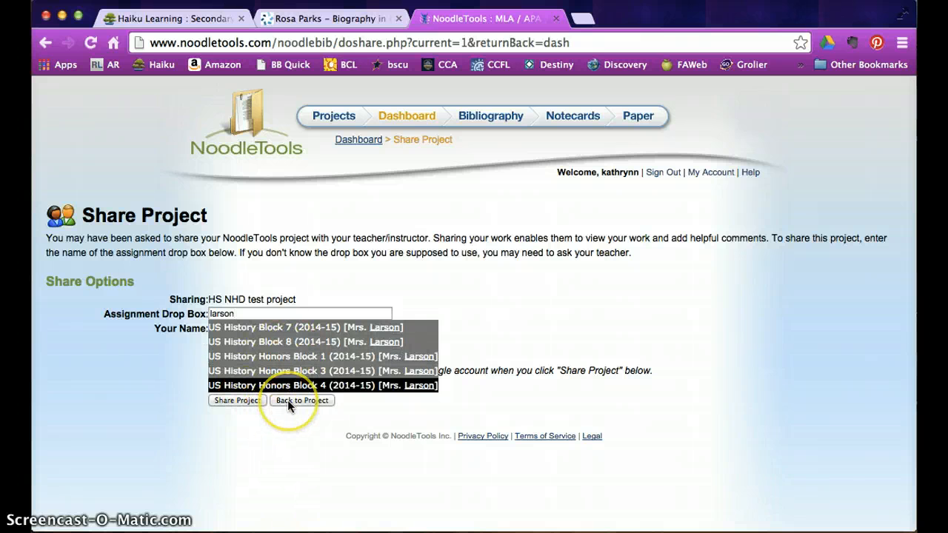
pyautogui.click(254, 433)
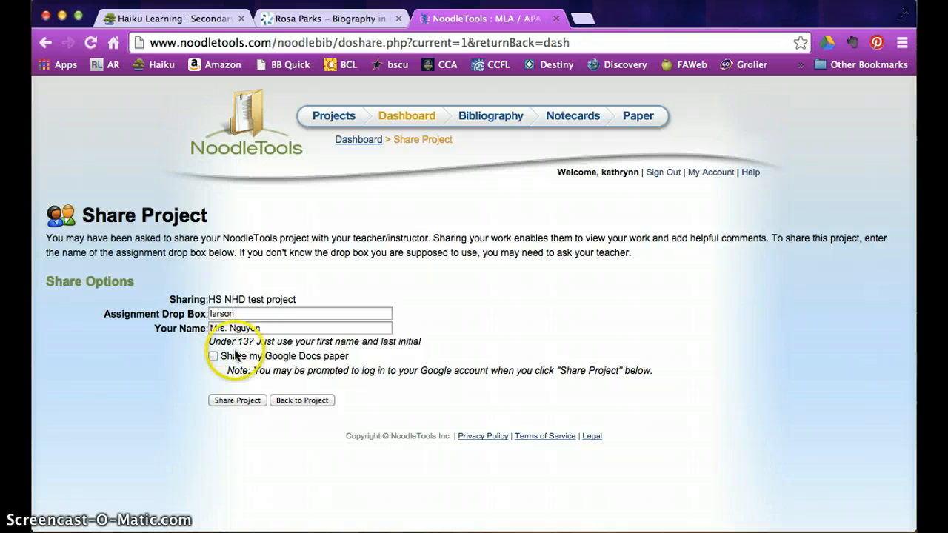
# - Leave the share form unsubmitted and return to the HS NHD test project Dashboard
pyautogui.click(290, 400)
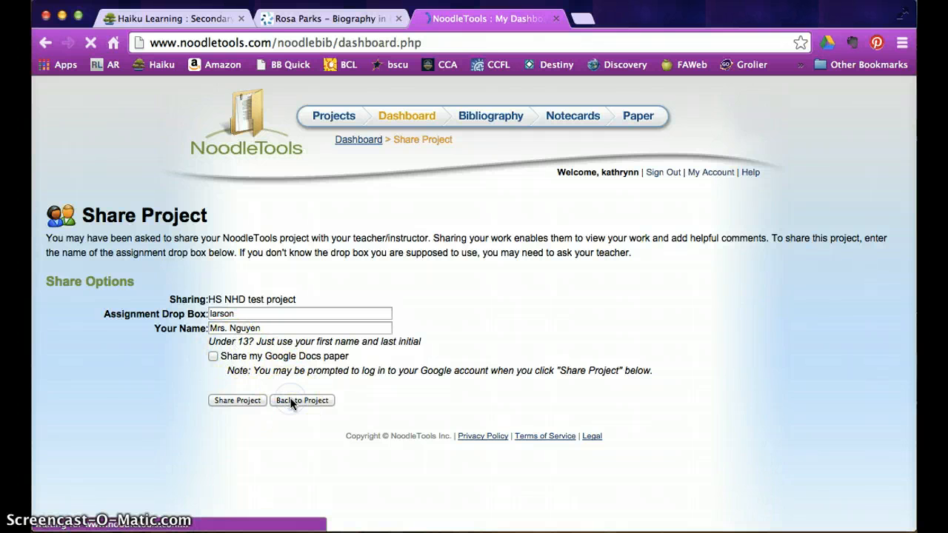
pyautogui.scroll(-2, 290, 400)
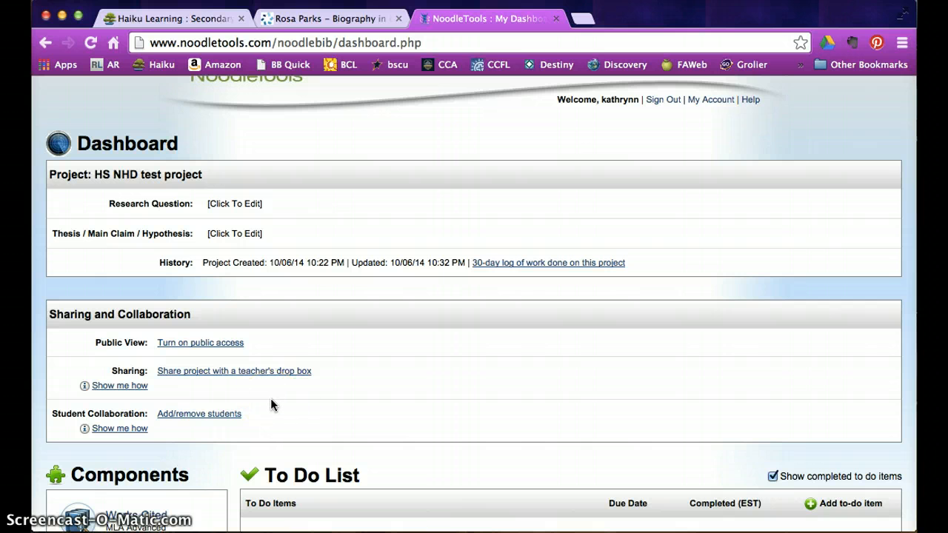
pyautogui.scroll(2, 270, 398)
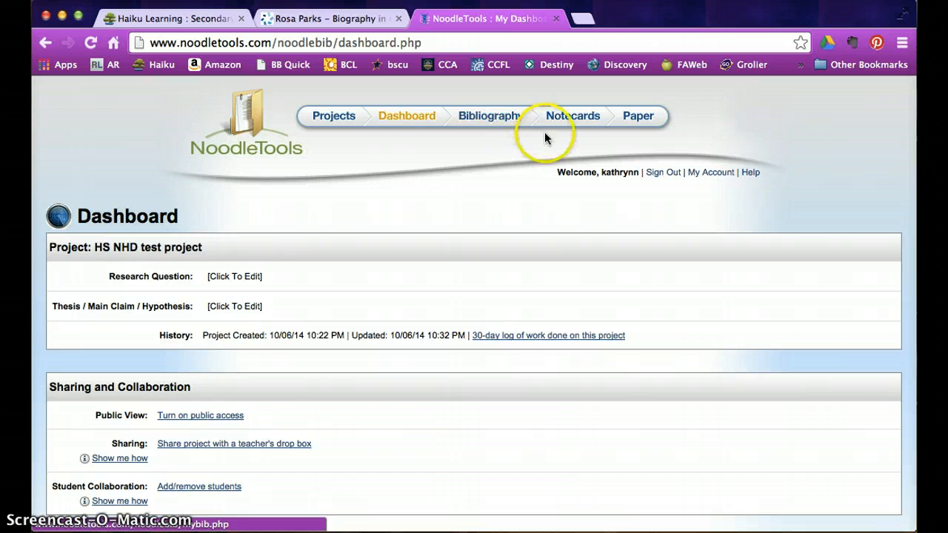
# - Open the project's paper in Google Docs, view the Docs file list, then return to NoodleTools
pyautogui.click(642, 118)
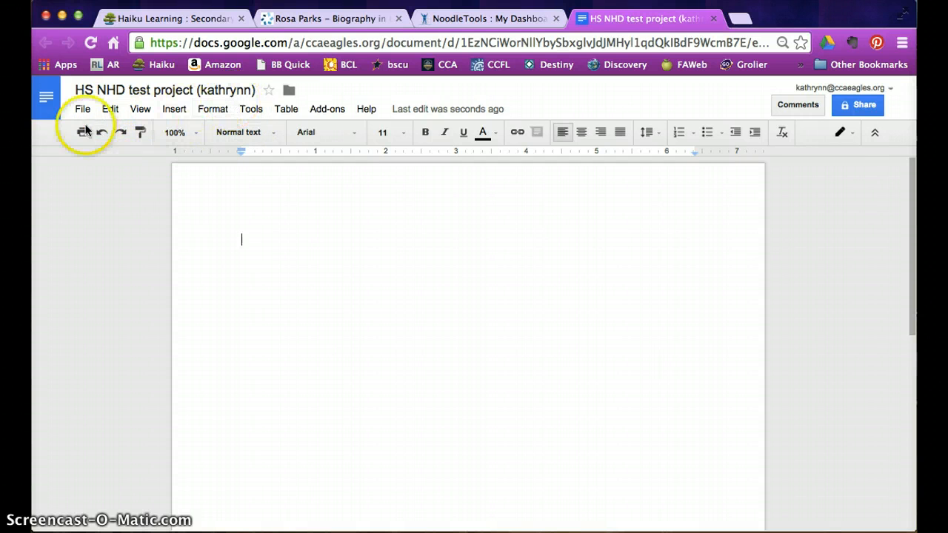
pyautogui.click(46, 107)
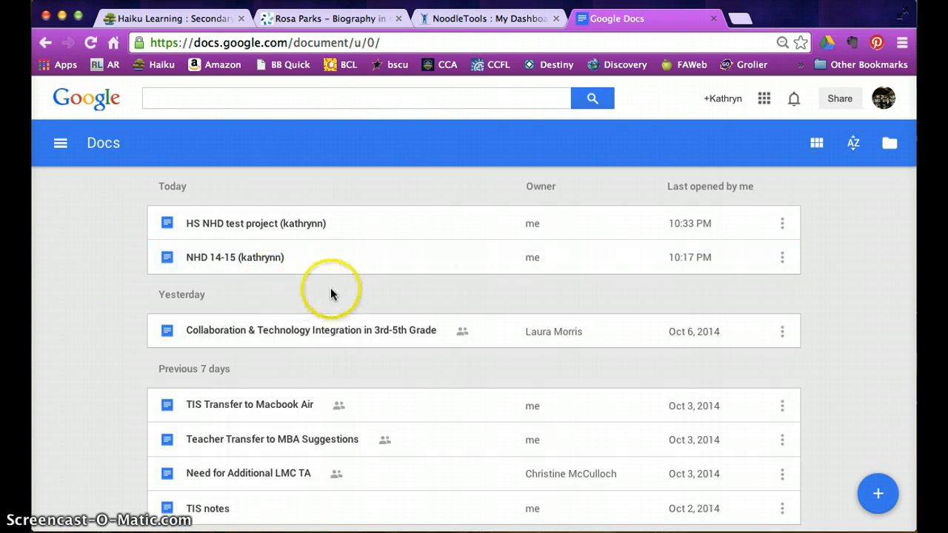
pyautogui.click(251, 231)
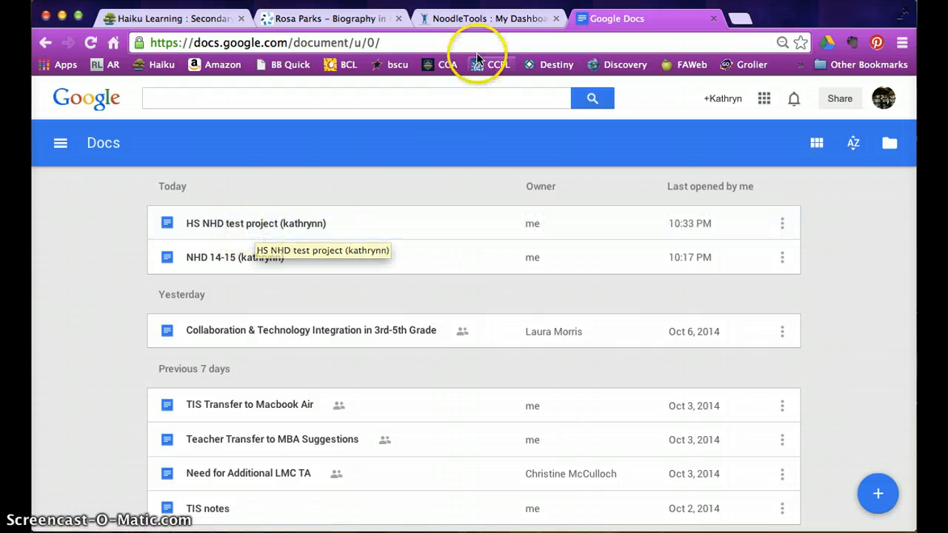
pyautogui.click(480, 21)
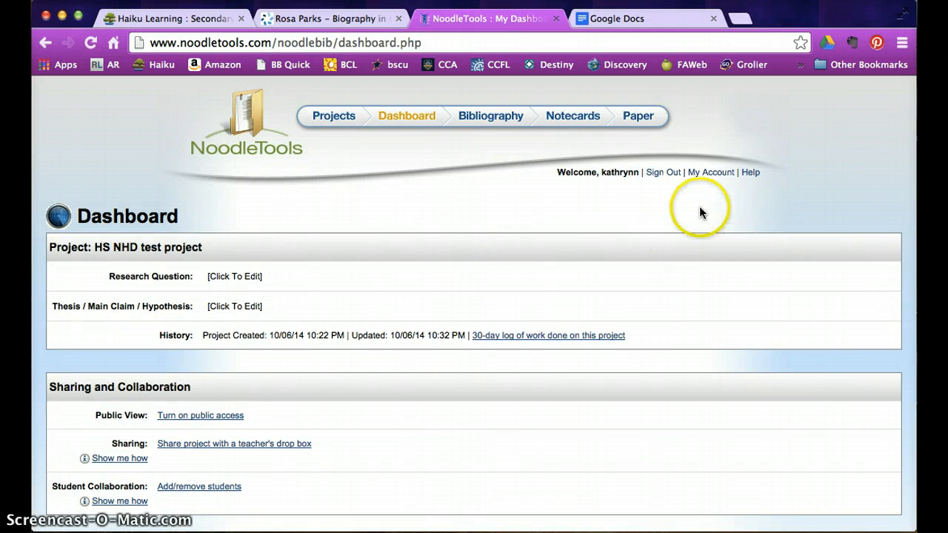
# - Review the My Account profile, including Google Apps for Education settings, and save it
pyautogui.click(711, 174)
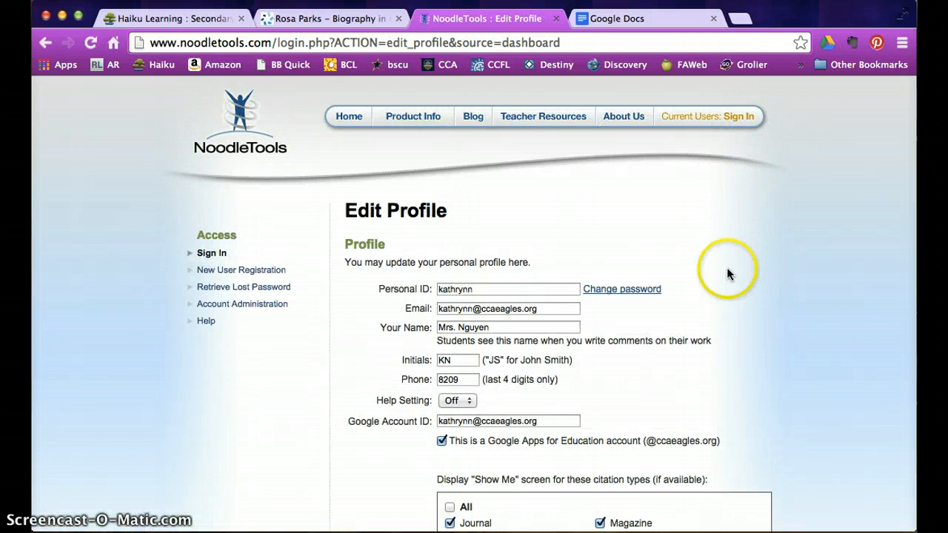
pyautogui.scroll(-3, 713, 285)
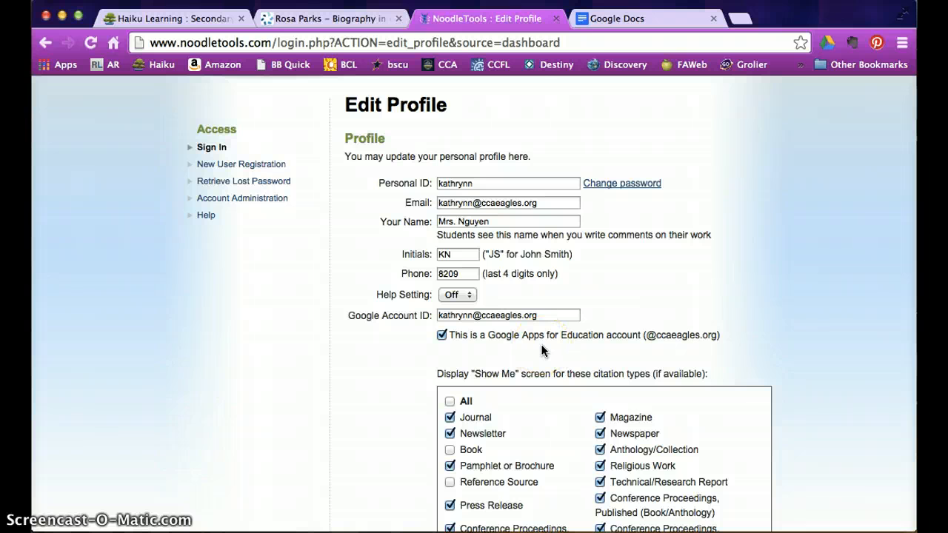
pyautogui.scroll(3, 541, 350)
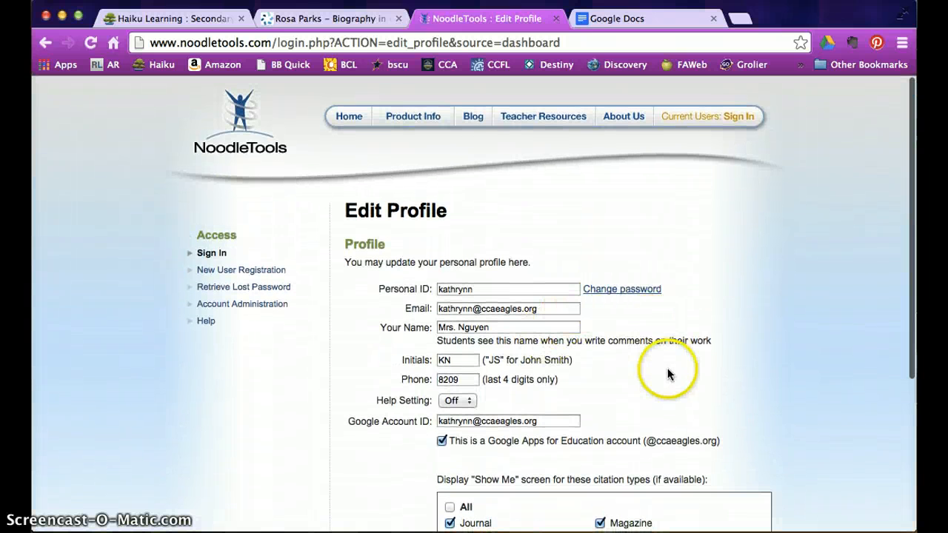
pyautogui.scroll(-5, 668, 374)
pyautogui.scroll(-3, 857, 385)
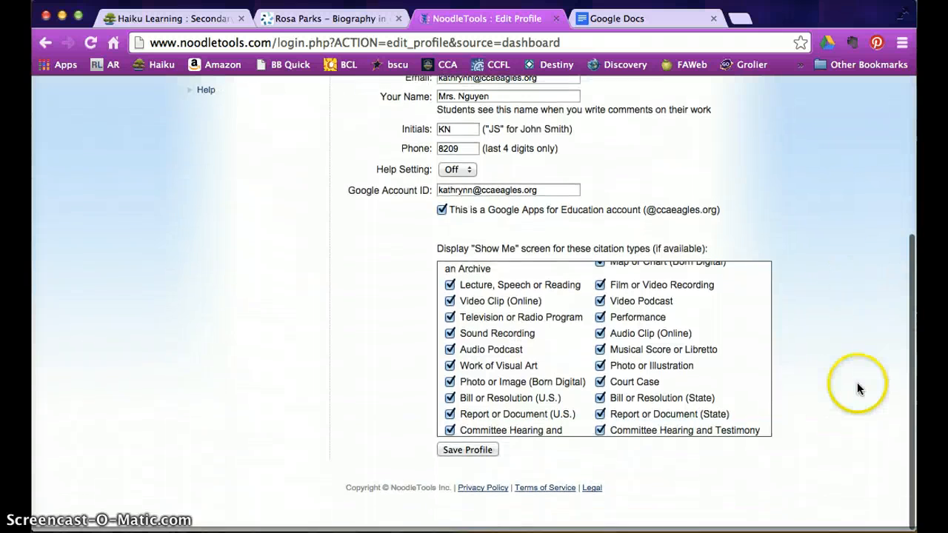
pyautogui.click(482, 451)
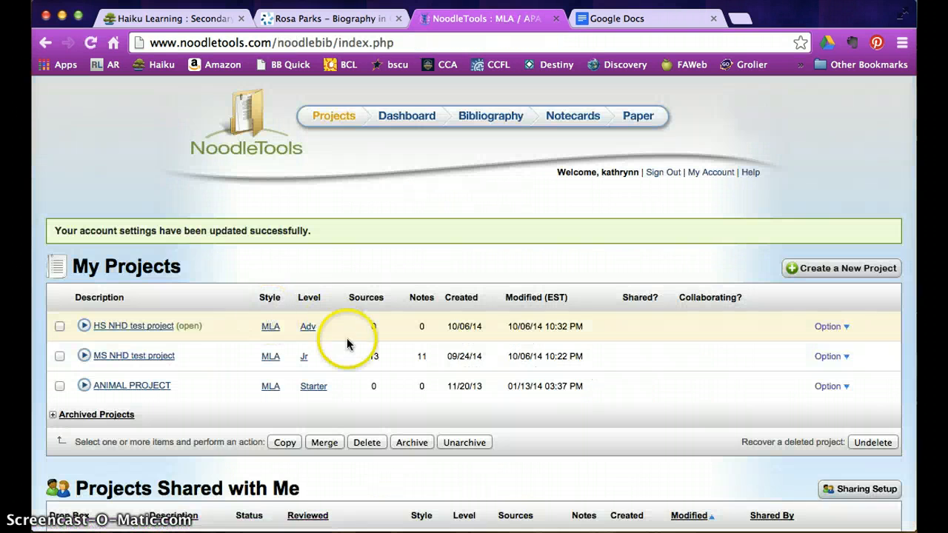
# - Reopen the HS NHD test project Dashboard to see its Works Cited, Notecards & Outline and Paper components
pyautogui.click(148, 327)
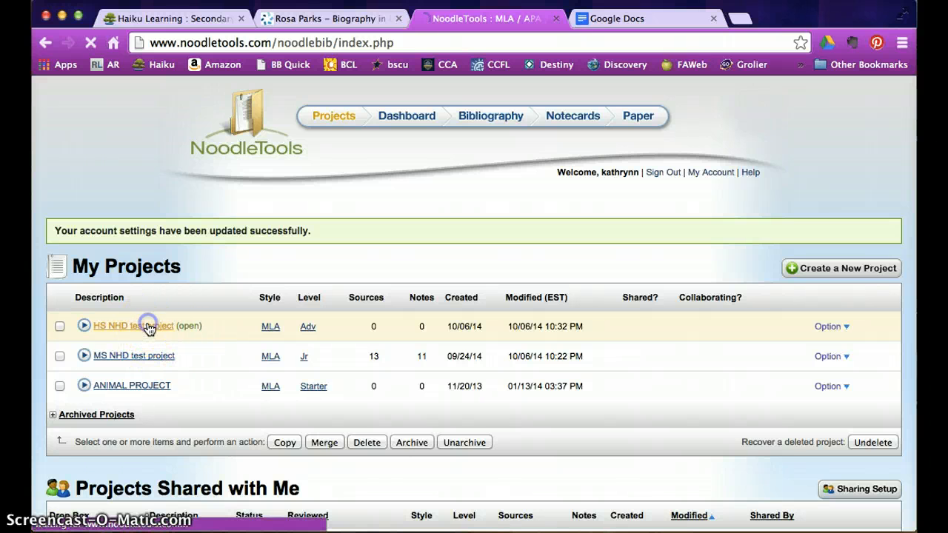
pyautogui.scroll(-4, 148, 328)
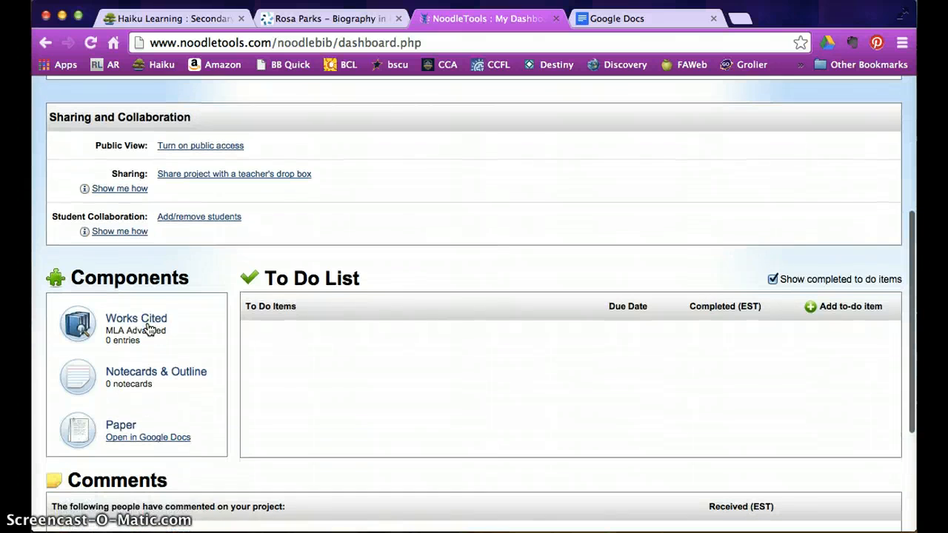
pyautogui.click(140, 318)
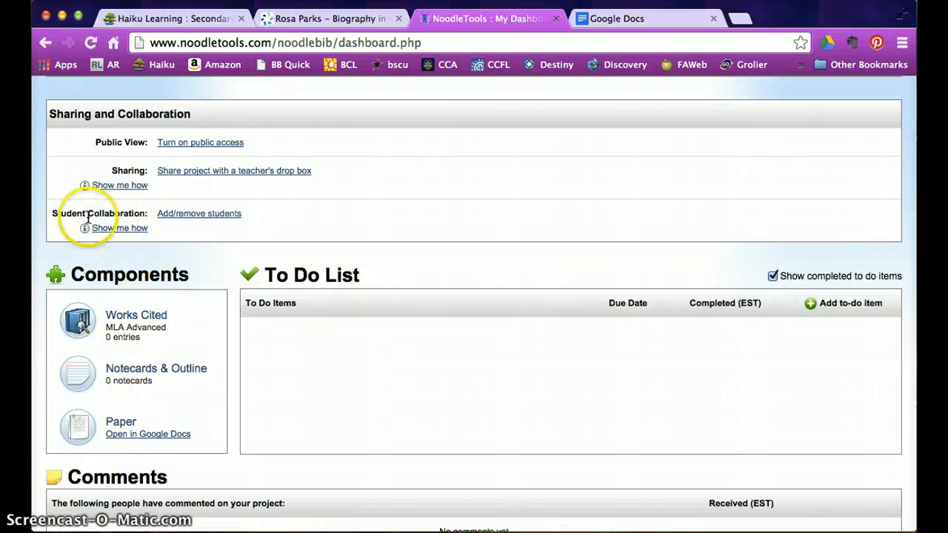
# - Open Add/remove students for HS NHD test project and focus the empty Add Collaborator field
pyautogui.click(201, 217)
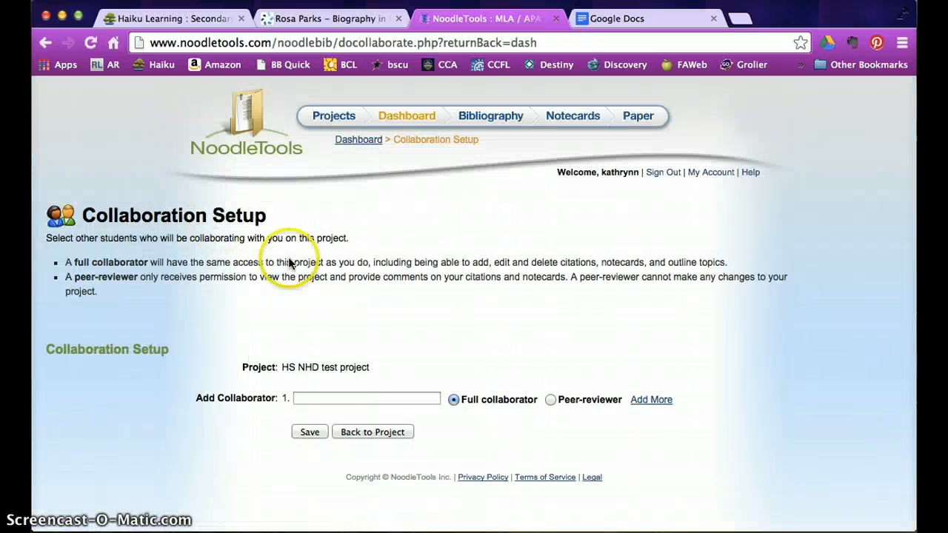
pyautogui.click(325, 397)
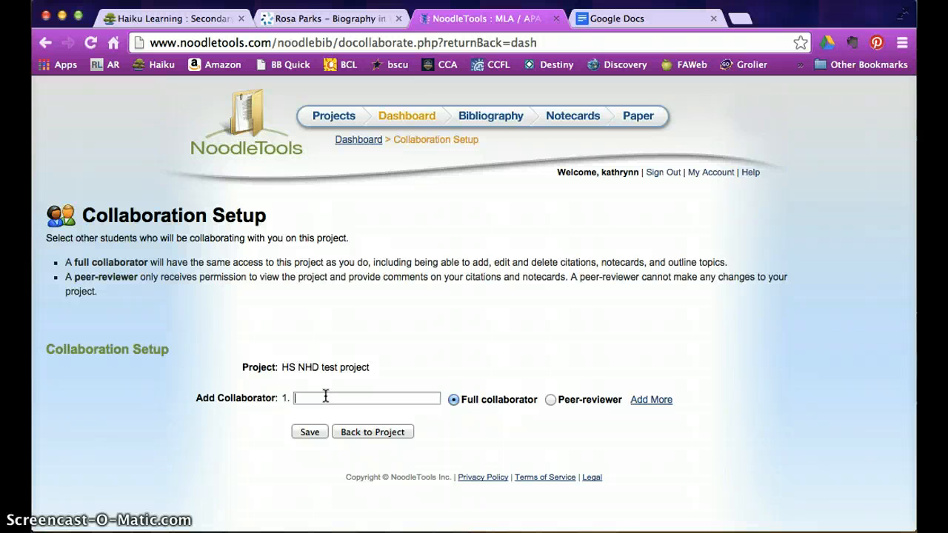
pyautogui.click(327, 397)
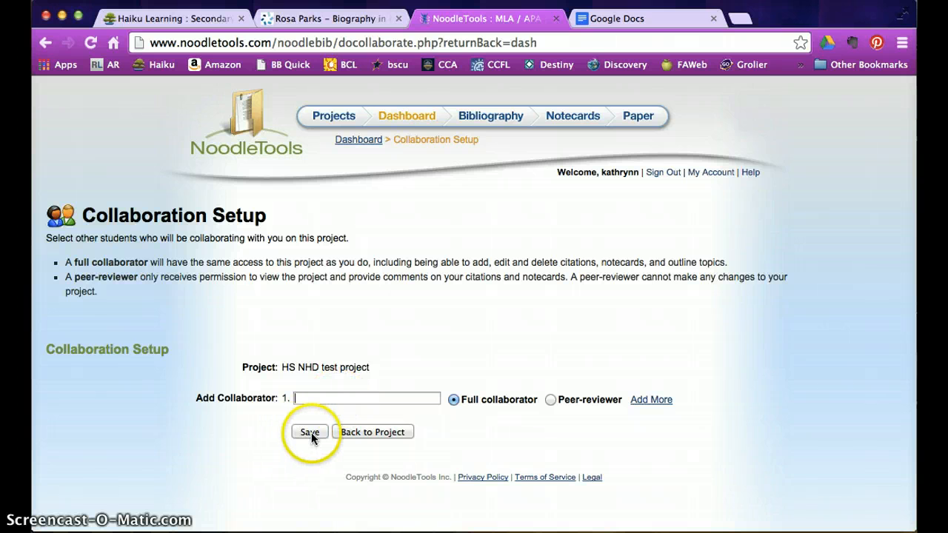
# - Return to the project Dashboard without adding collaborators and look through it down to Comments
pyautogui.click(405, 432)
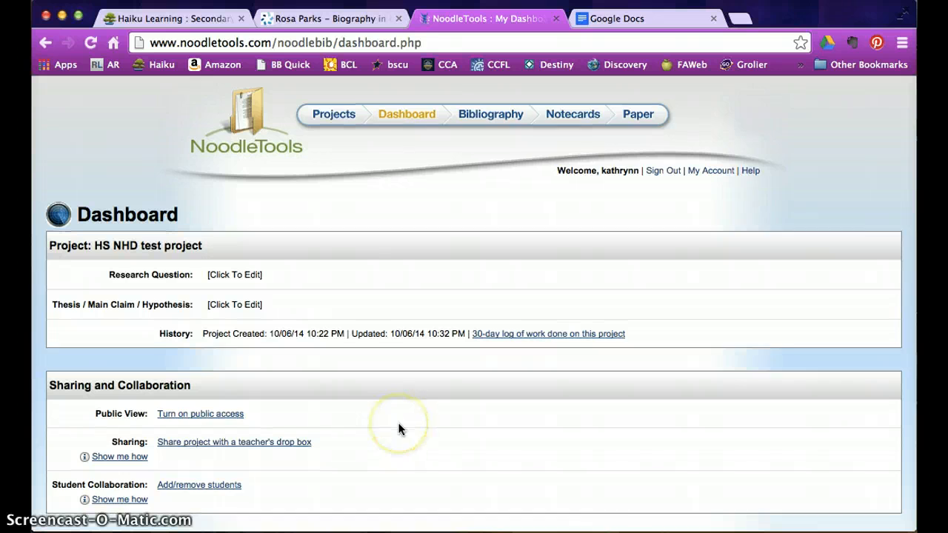
pyautogui.scroll(-3, 398, 428)
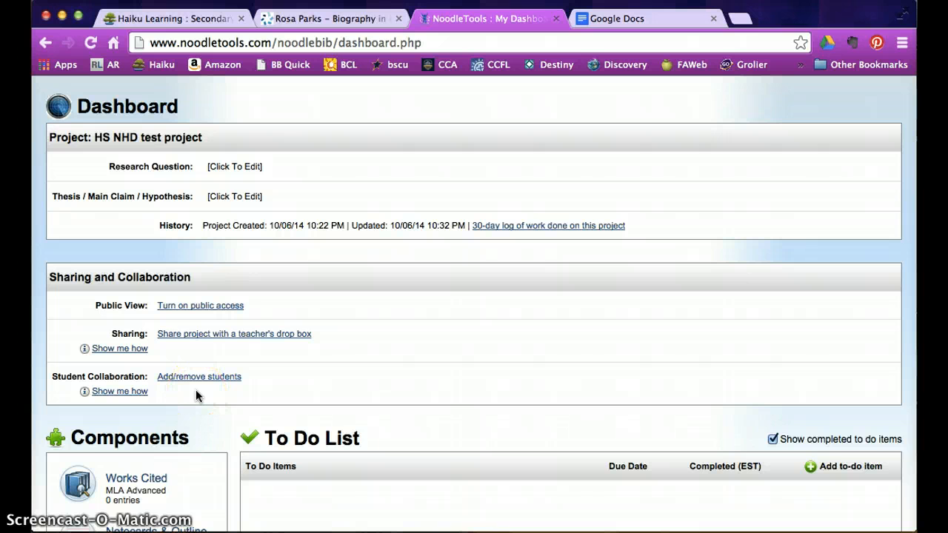
pyautogui.scroll(-5, 196, 394)
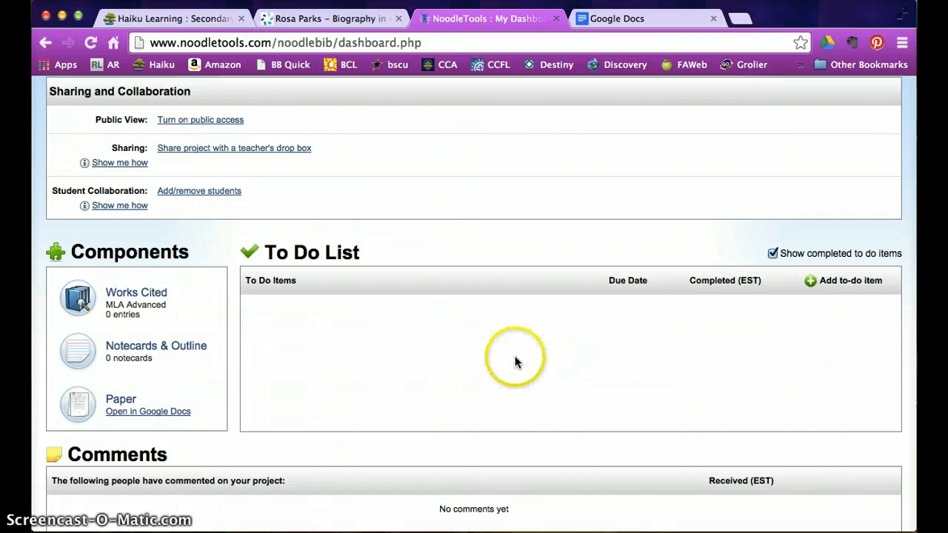
pyautogui.scroll(-4, 514, 360)
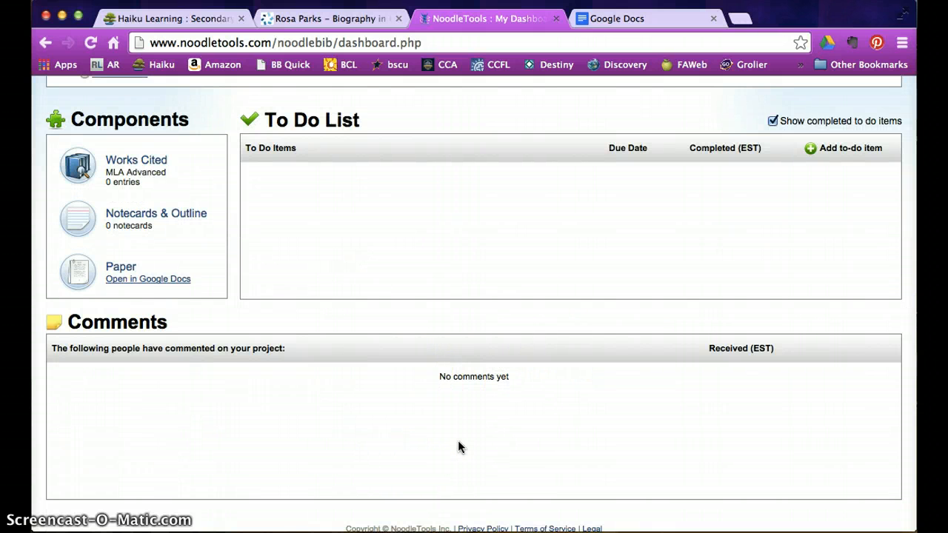
pyautogui.scroll(8, 459, 447)
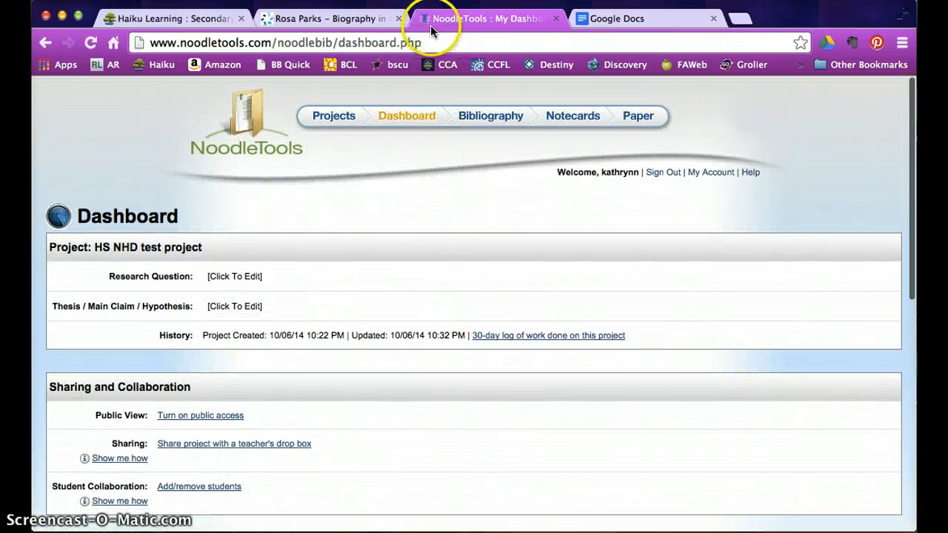
# - Switch to the Rosa Parks Contemporary Black Biography article in Gale Biography in Context
pyautogui.click(355, 22)
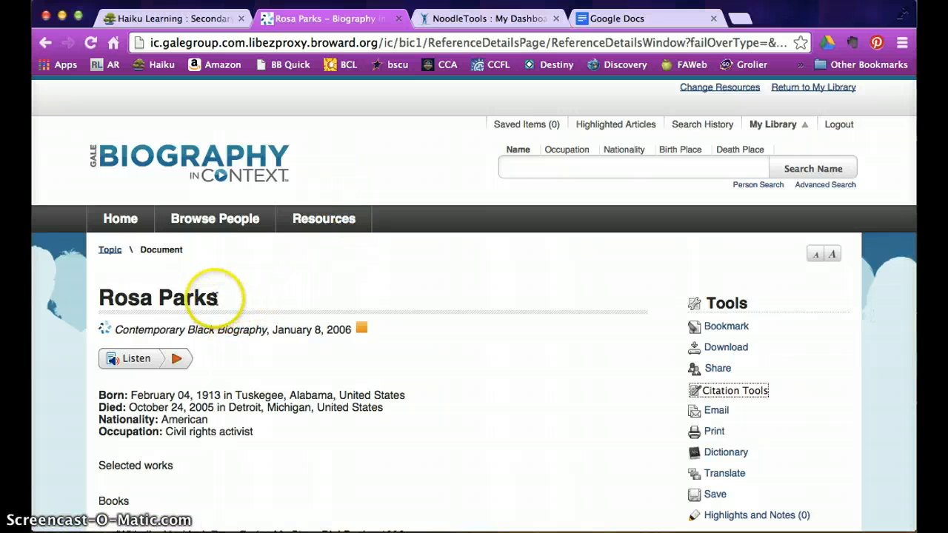
pyautogui.click(185, 186)
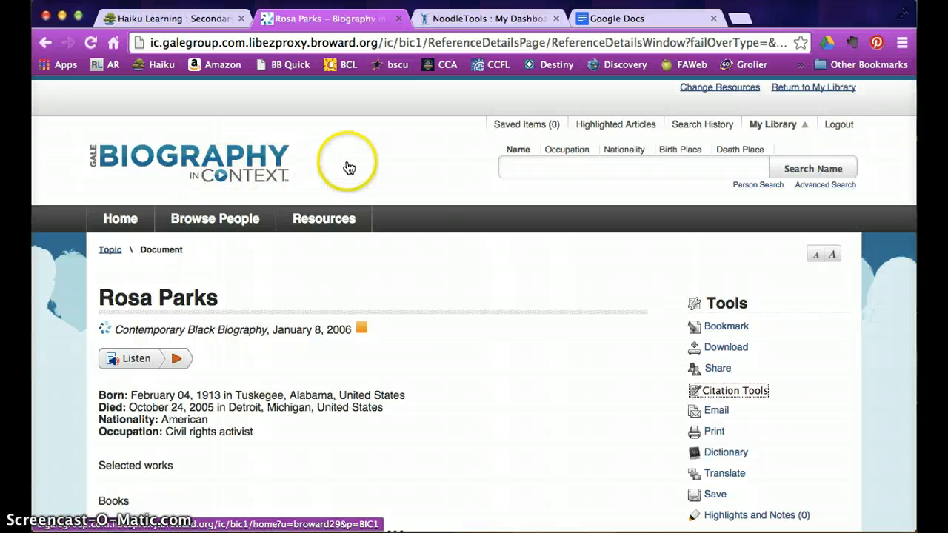
# - From the project's works cited list, start a new citation with Database as the source type
pyautogui.click(487, 18)
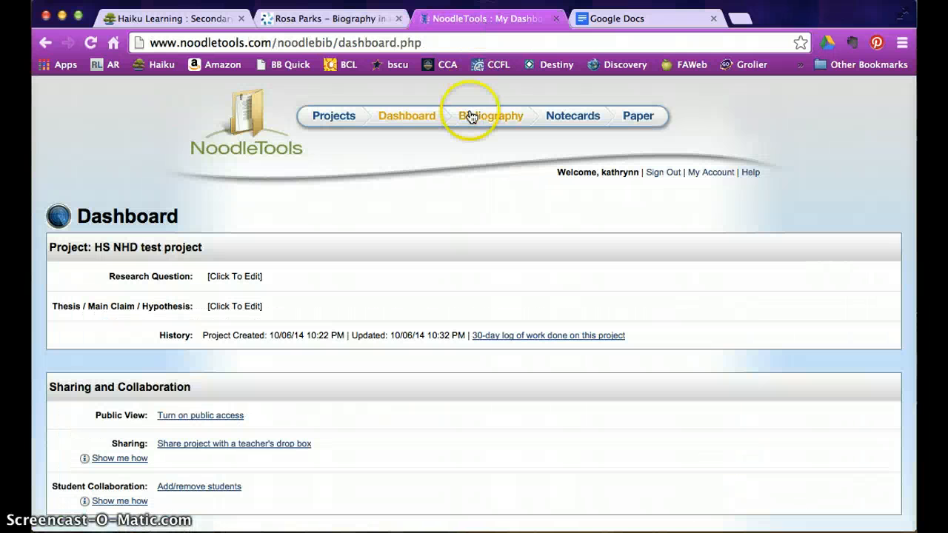
pyautogui.click(479, 119)
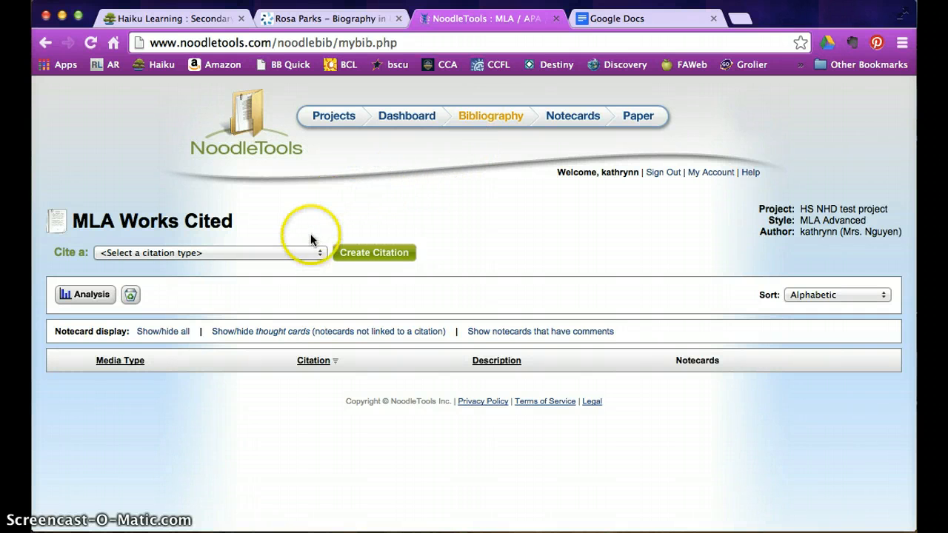
pyautogui.click(318, 252)
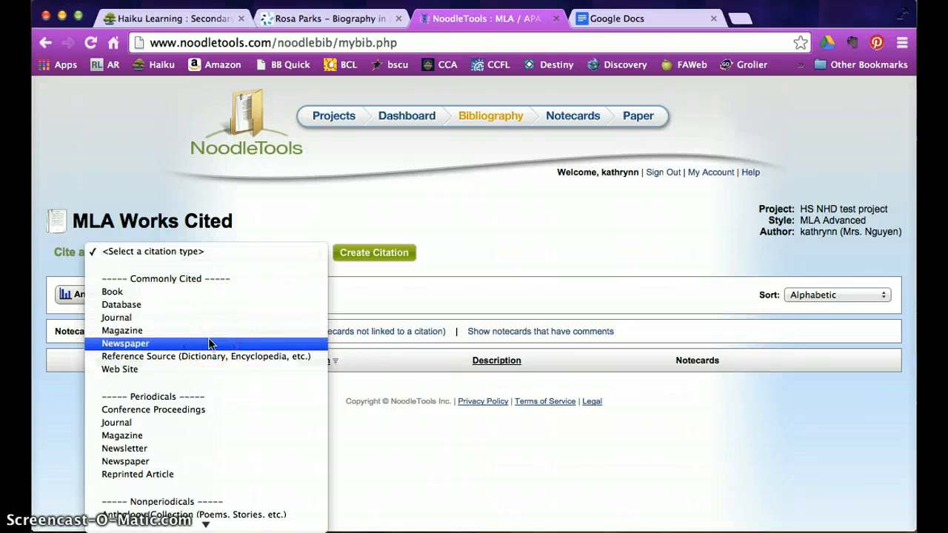
pyautogui.scroll(-15, 210, 343)
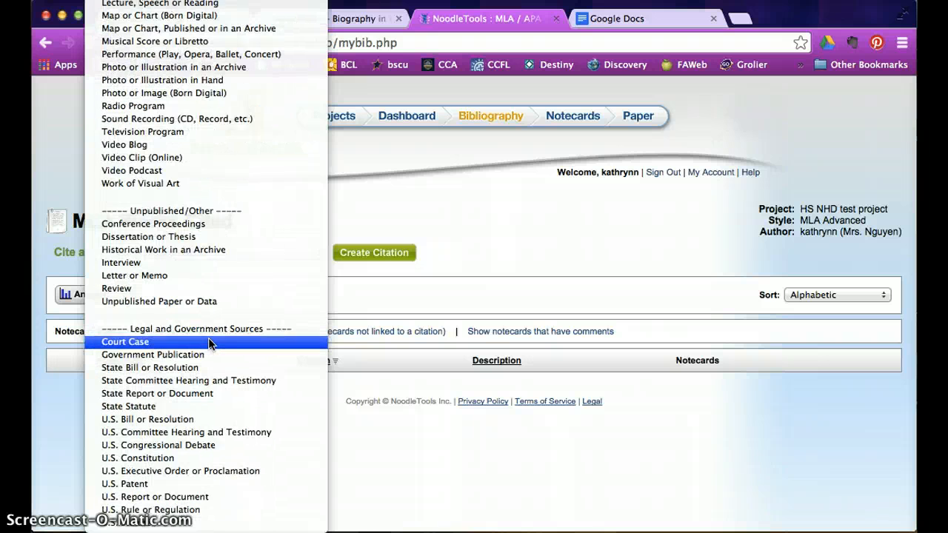
pyautogui.scroll(15, 210, 343)
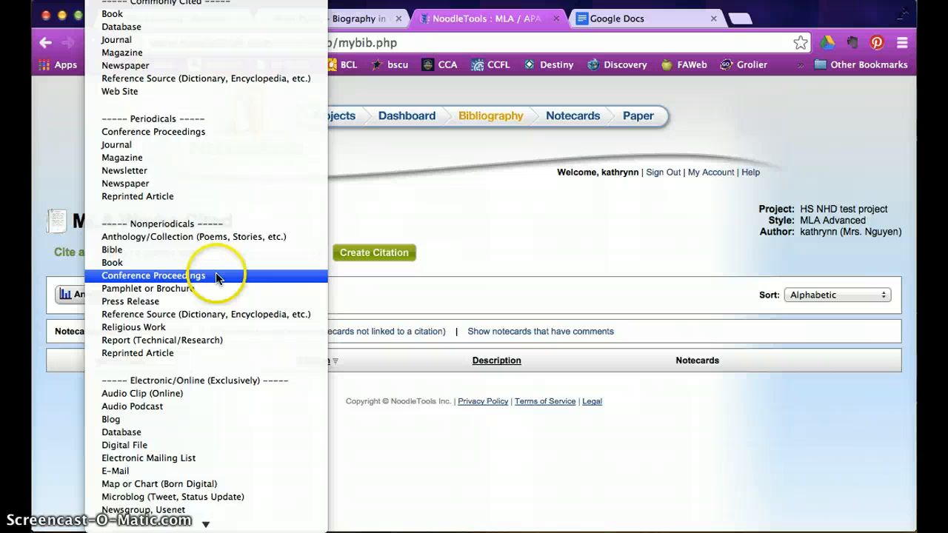
pyautogui.click(171, 27)
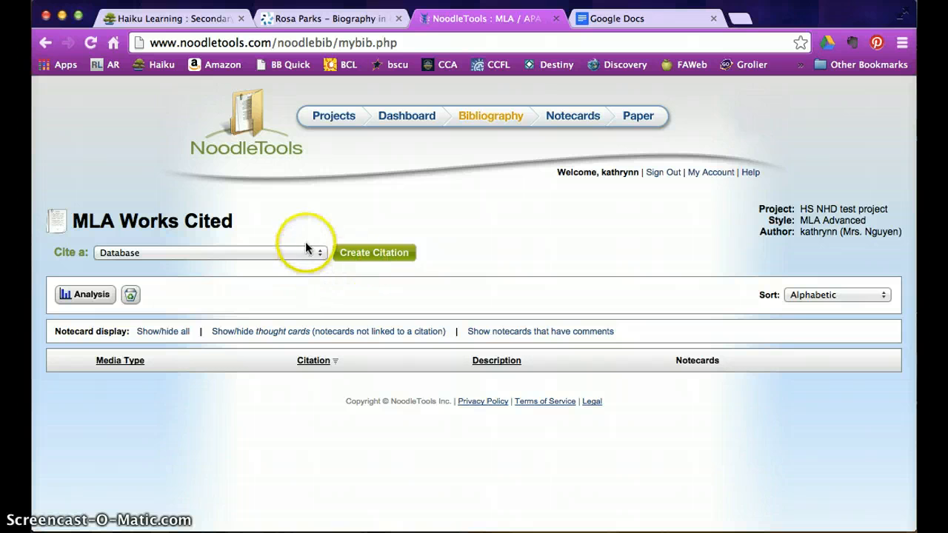
pyautogui.click(363, 256)
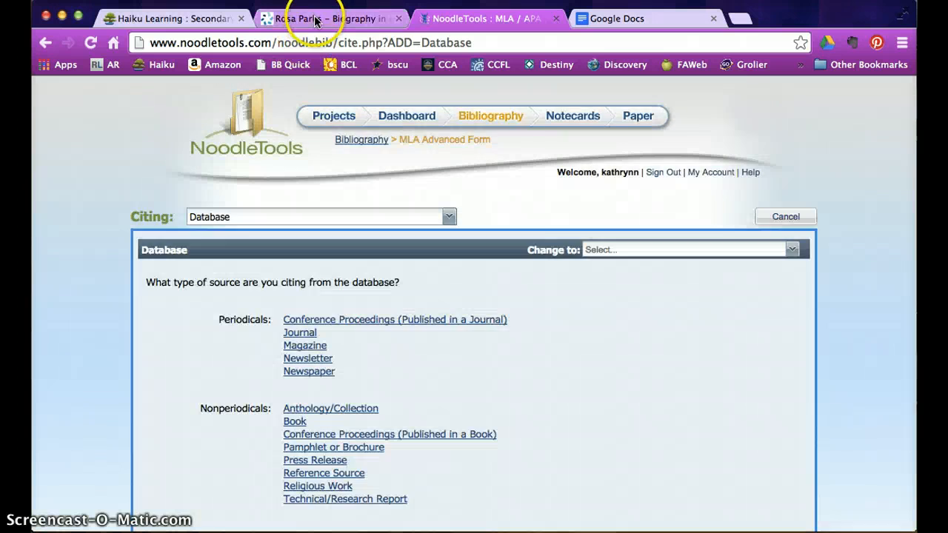
pyautogui.click(318, 19)
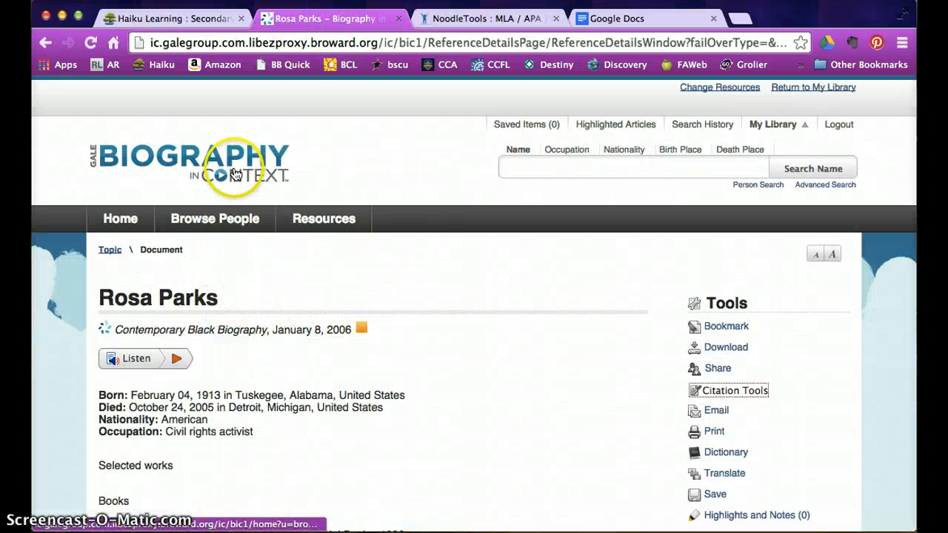
pyautogui.scroll(-2, 288, 355)
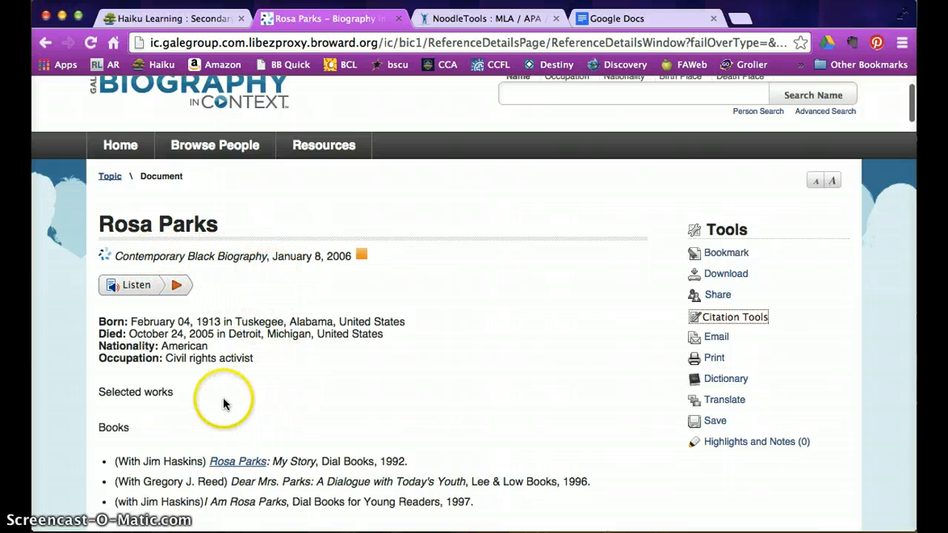
pyautogui.scroll(-2, 222, 399)
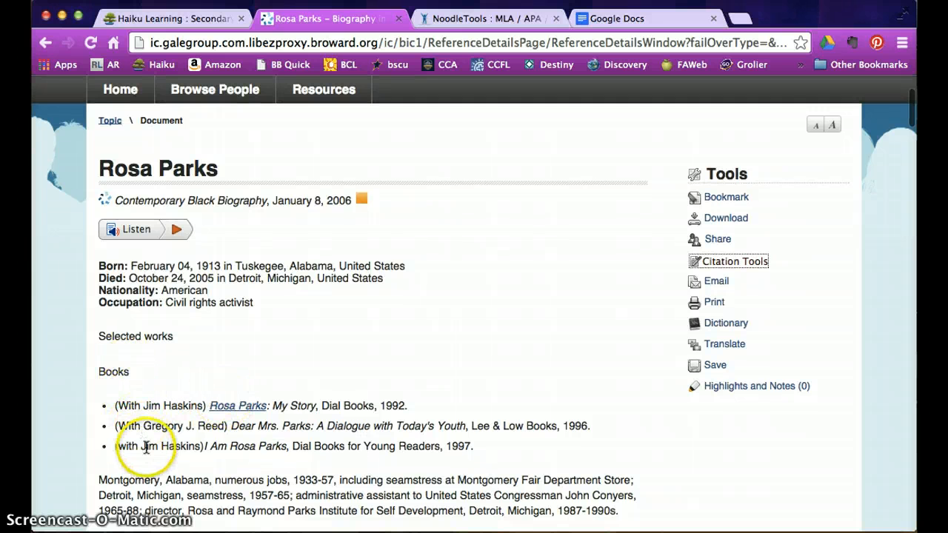
pyautogui.scroll(3, 348, 359)
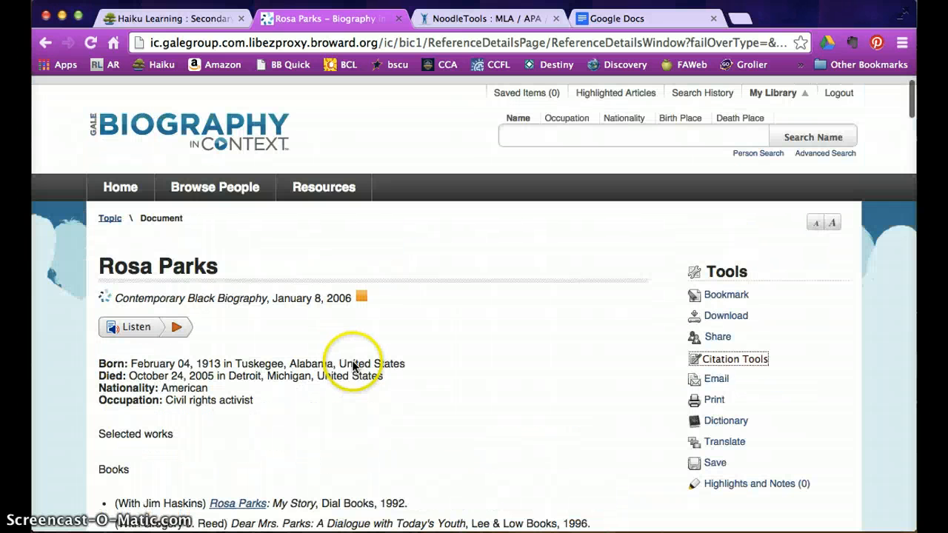
pyautogui.click(457, 20)
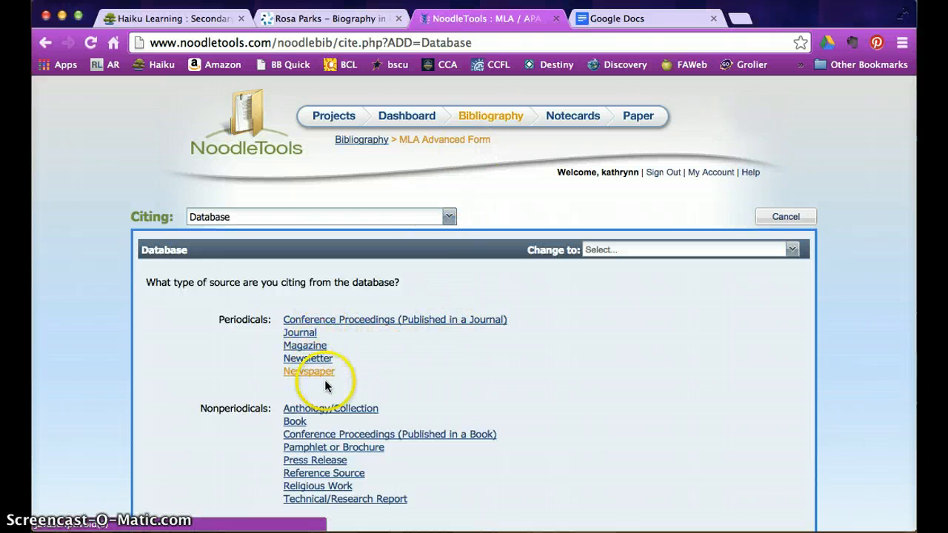
# - Cite the database item as a Reference Source article/entry and review the MLA form fields
pyautogui.scroll(-2, 367, 399)
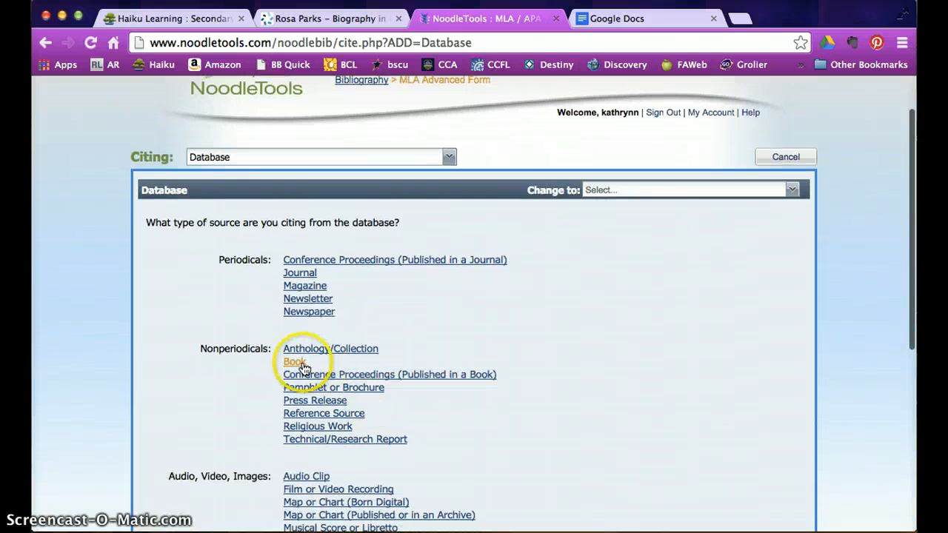
pyautogui.click(318, 414)
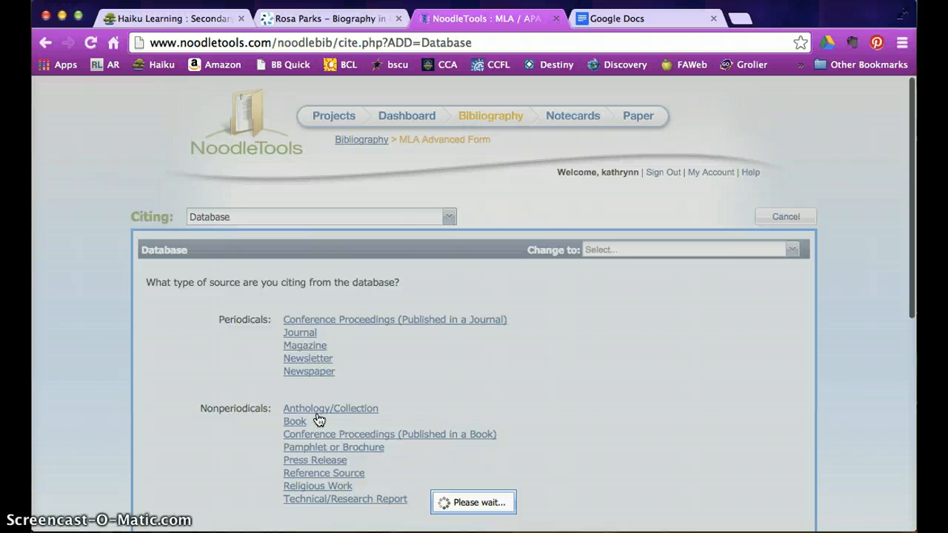
pyautogui.scroll(-2, 392, 417)
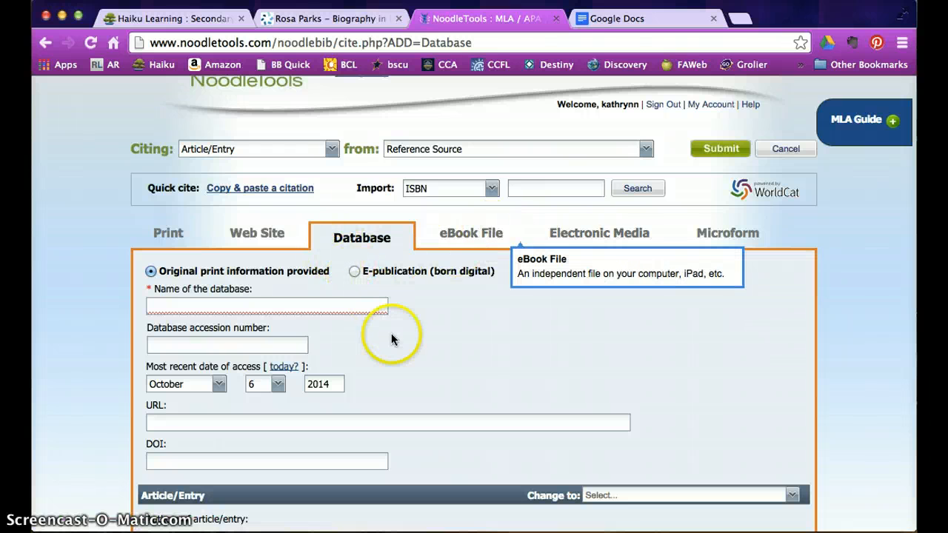
pyautogui.scroll(-1, 386, 354)
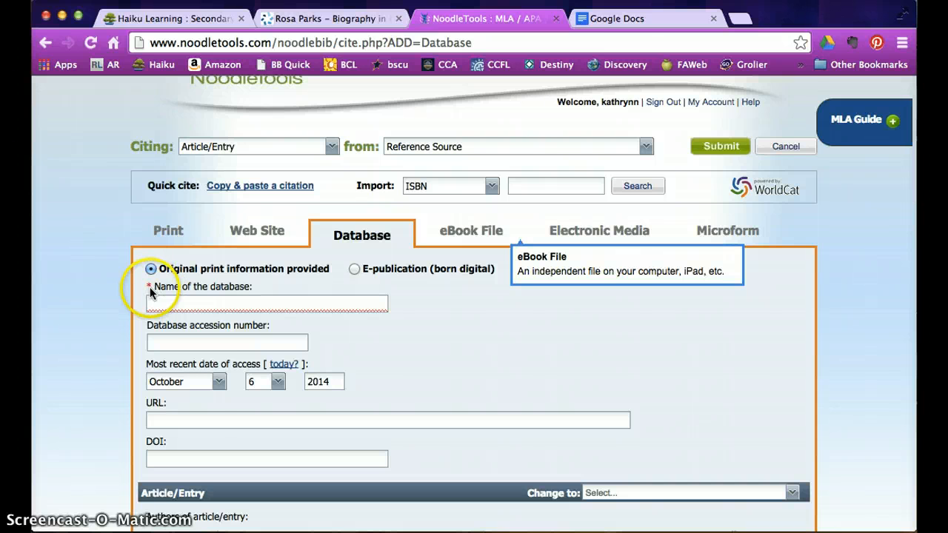
pyautogui.scroll(-3, 220, 381)
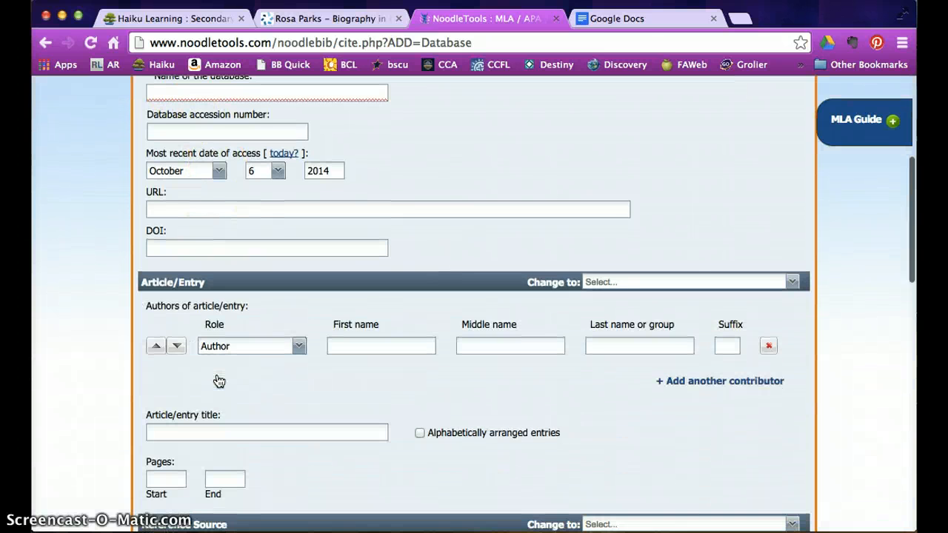
pyautogui.scroll(-4, 219, 380)
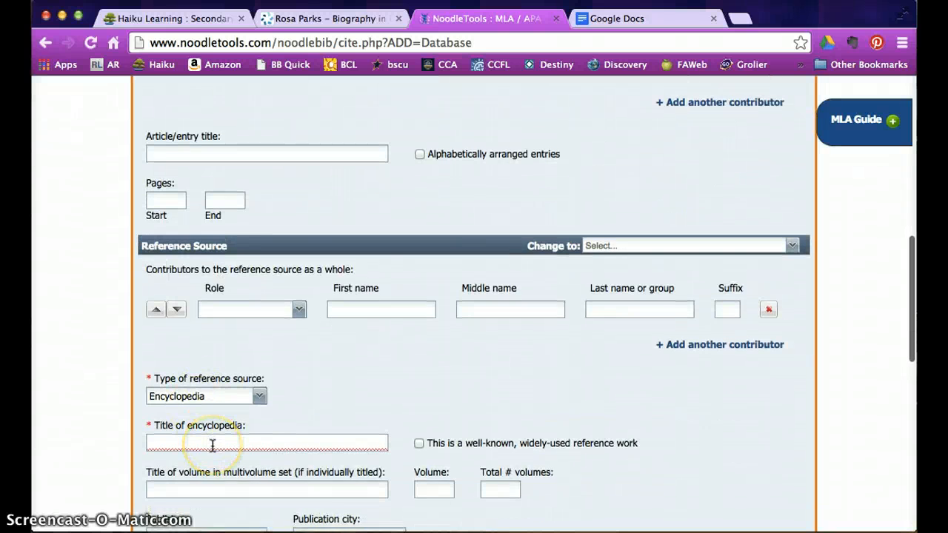
pyautogui.scroll(-2, 213, 445)
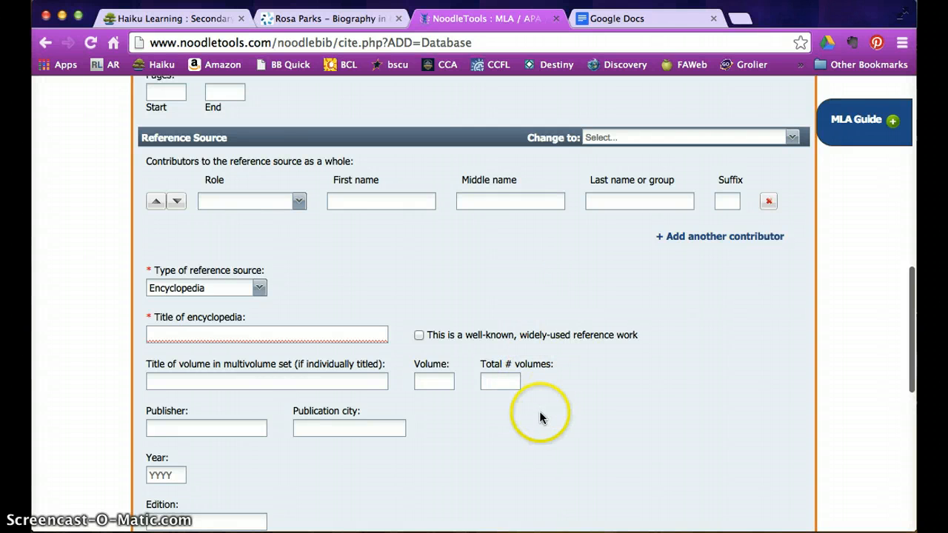
pyautogui.scroll(-3, 530, 420)
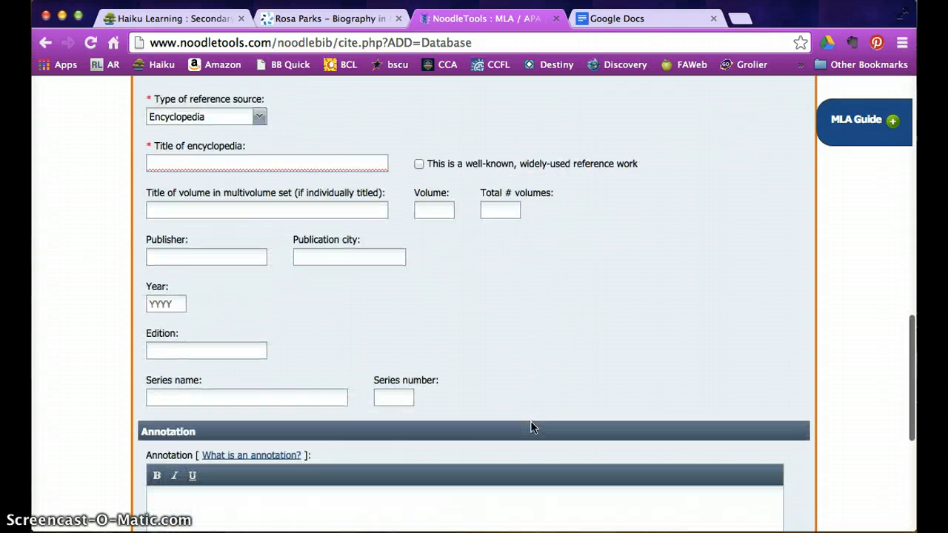
pyautogui.scroll(10, 530, 420)
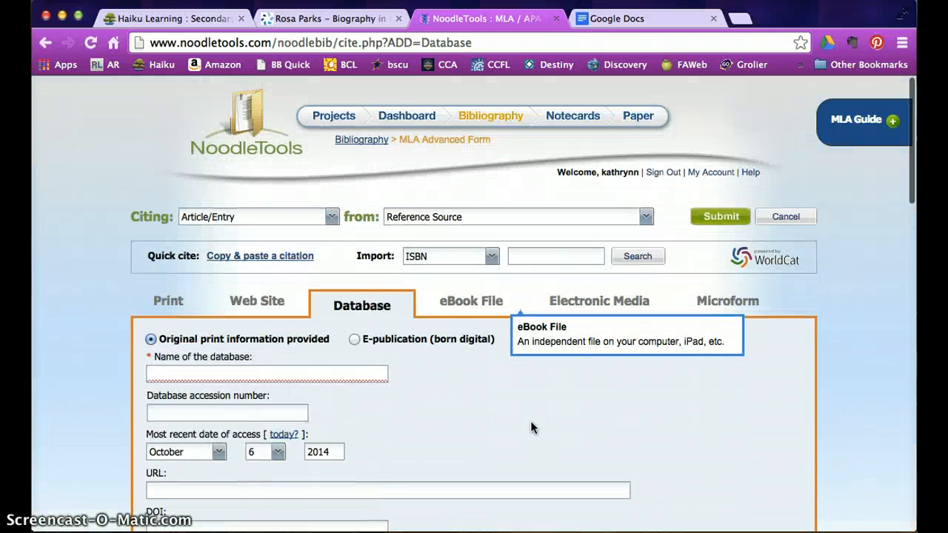
# - Select the Rosa Parks article's MLA 7th Edition citation in Gale's Citation Tools
pyautogui.click(359, 22)
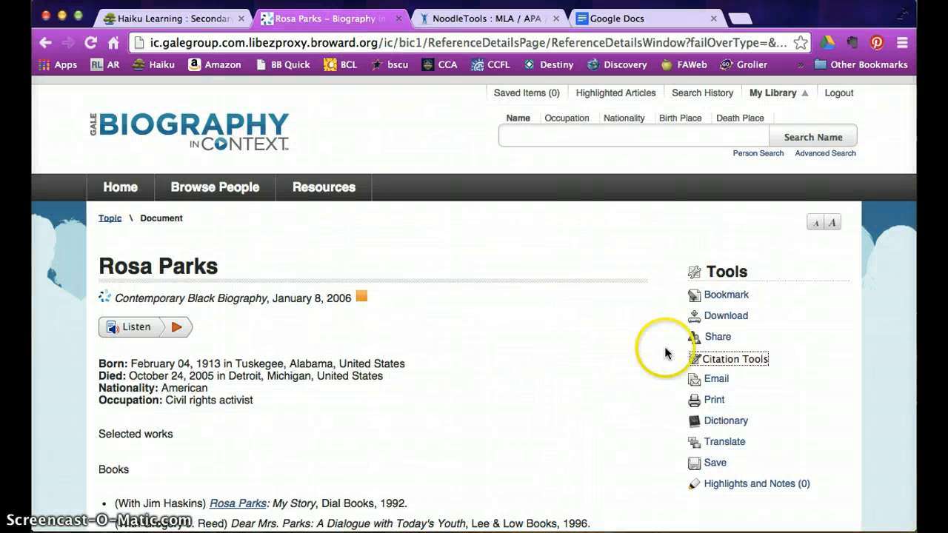
pyautogui.click(733, 361)
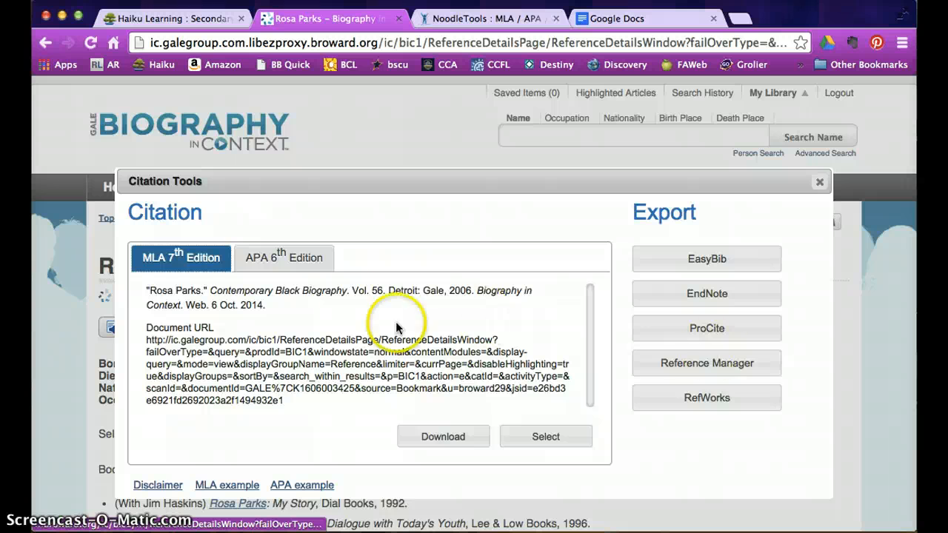
pyautogui.moveTo(268, 305); pyautogui.dragTo(222, 303)
pyautogui.moveTo(161, 298); pyautogui.dragTo(157, 269)
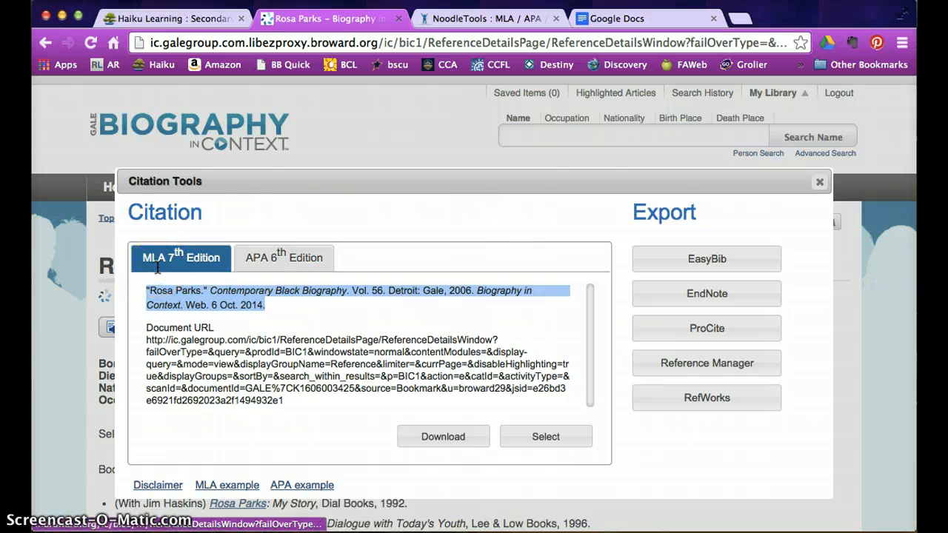
pyautogui.click(446, 20)
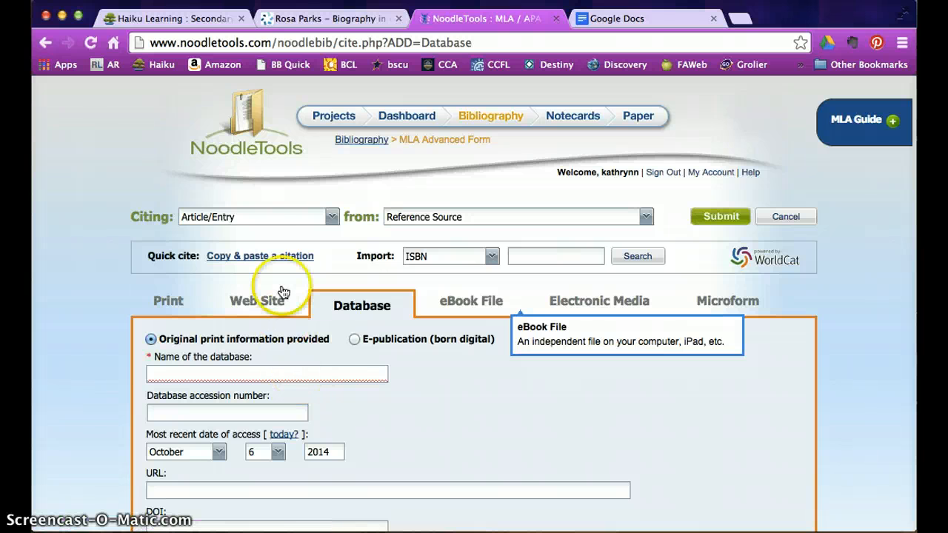
# - Switch to a manually-edited citation and paste the copied Rosa Parks MLA citation
pyautogui.click(278, 257)
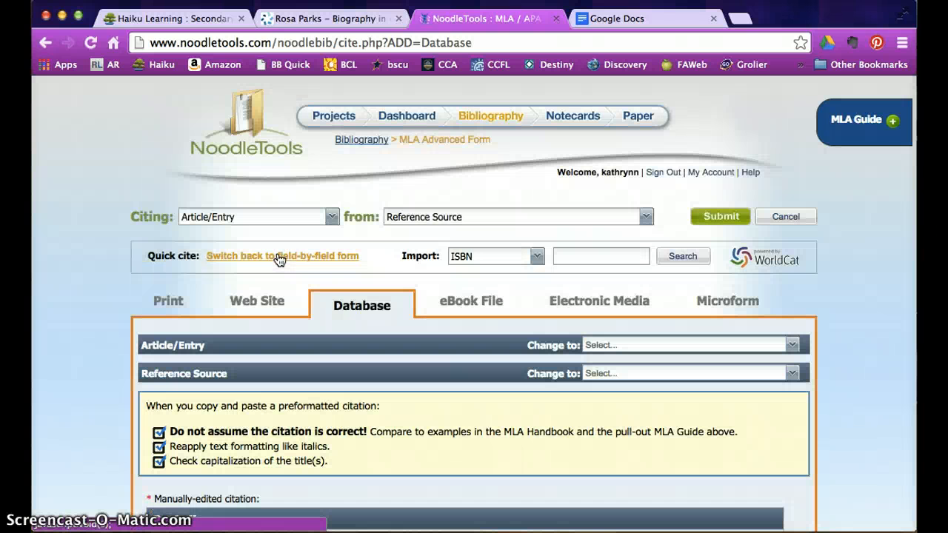
pyautogui.scroll(-3, 352, 382)
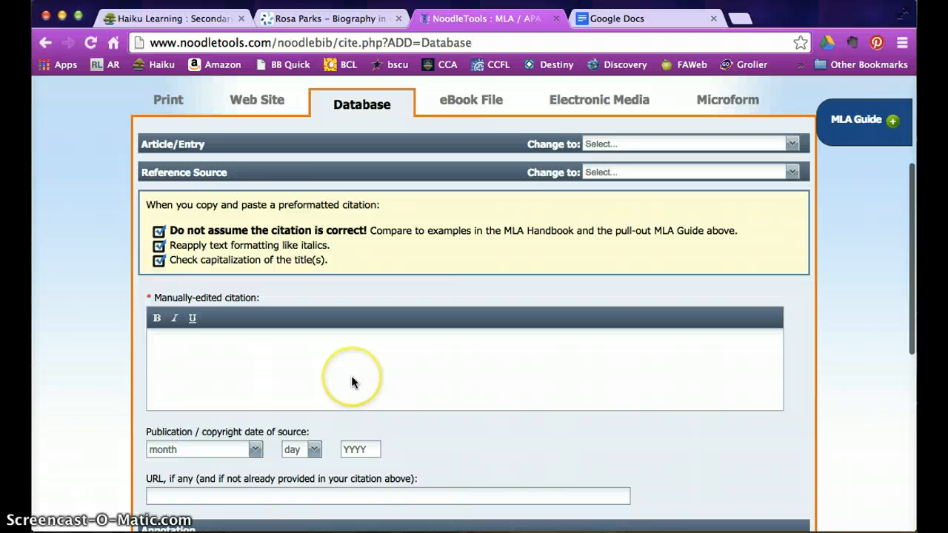
pyautogui.click(165, 354)
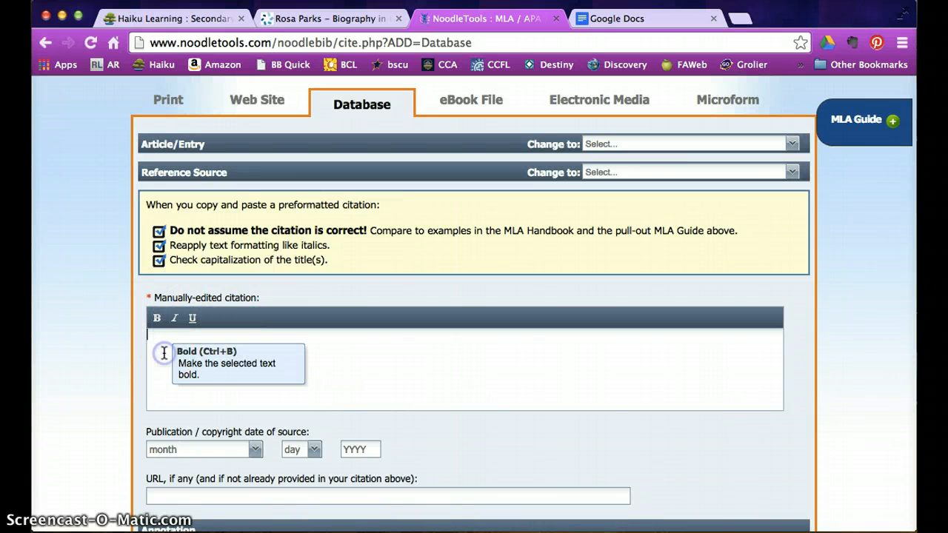
pyautogui.hotkey('ctrl', 'v')
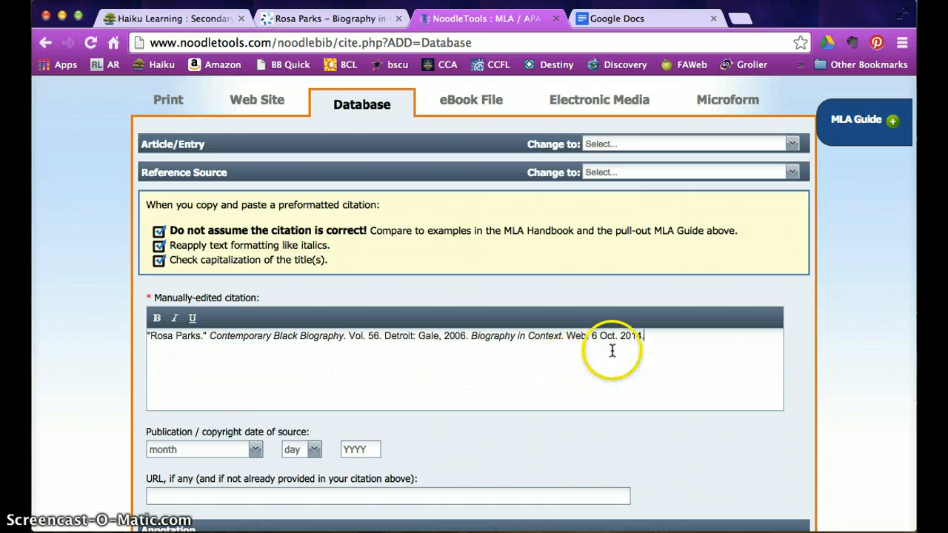
# - Leave the Annotation box empty and move down to the end of the form
pyautogui.scroll(-8, 584, 369)
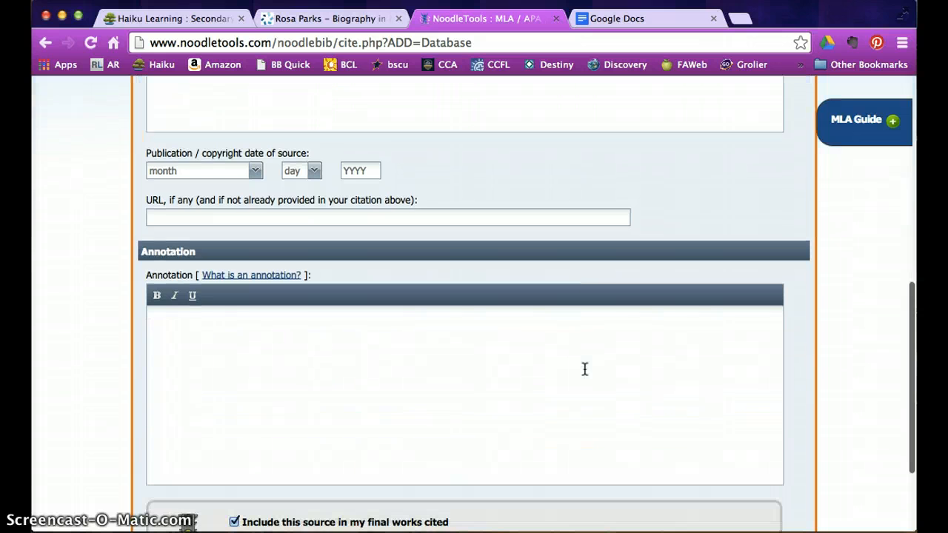
pyautogui.click(445, 339)
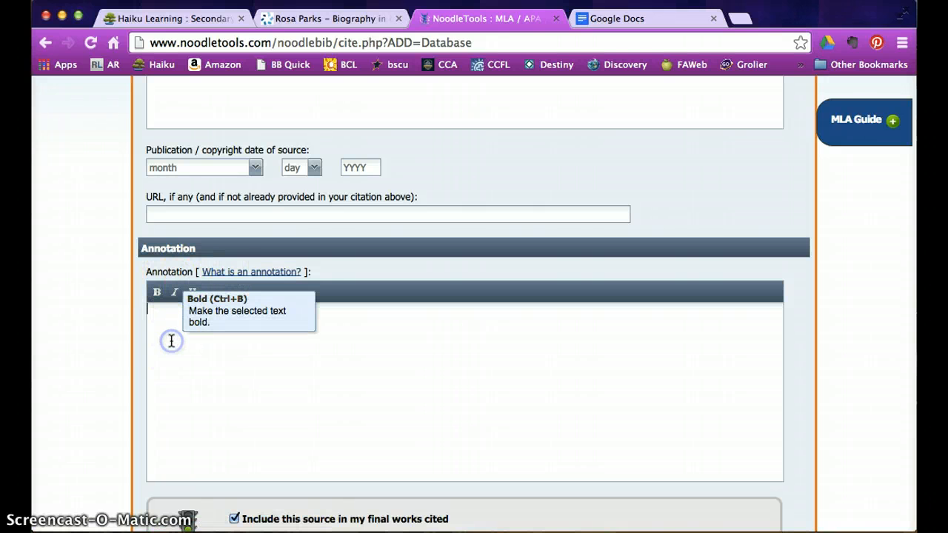
pyautogui.click(162, 316)
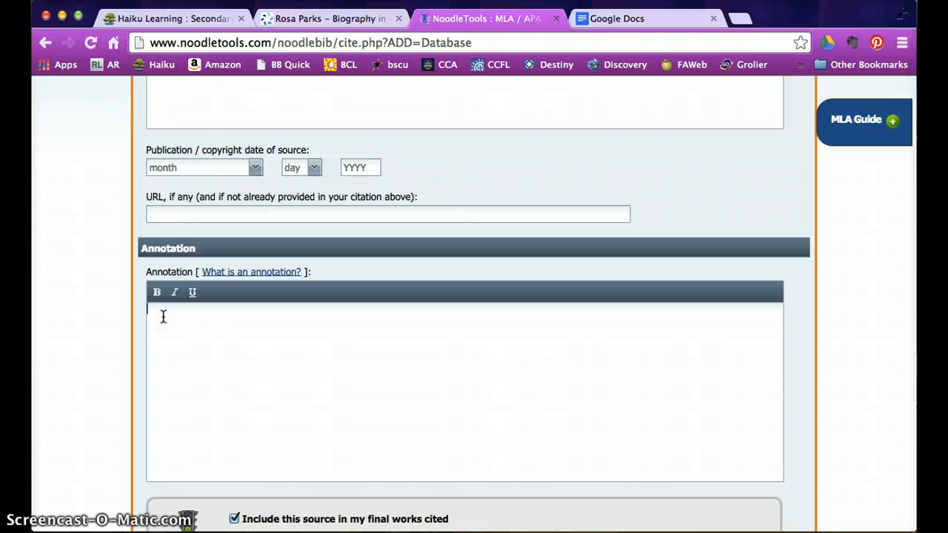
pyautogui.click(215, 326)
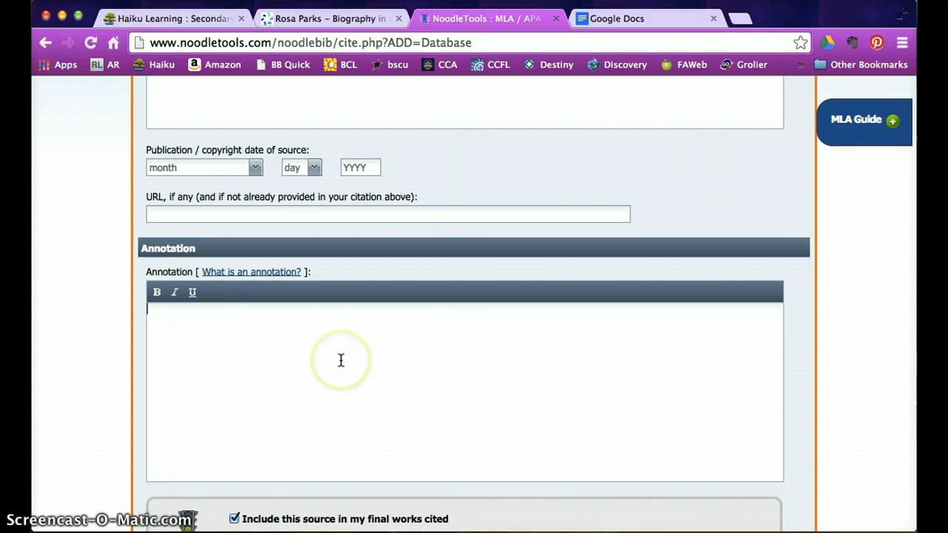
pyautogui.scroll(-4, 340, 361)
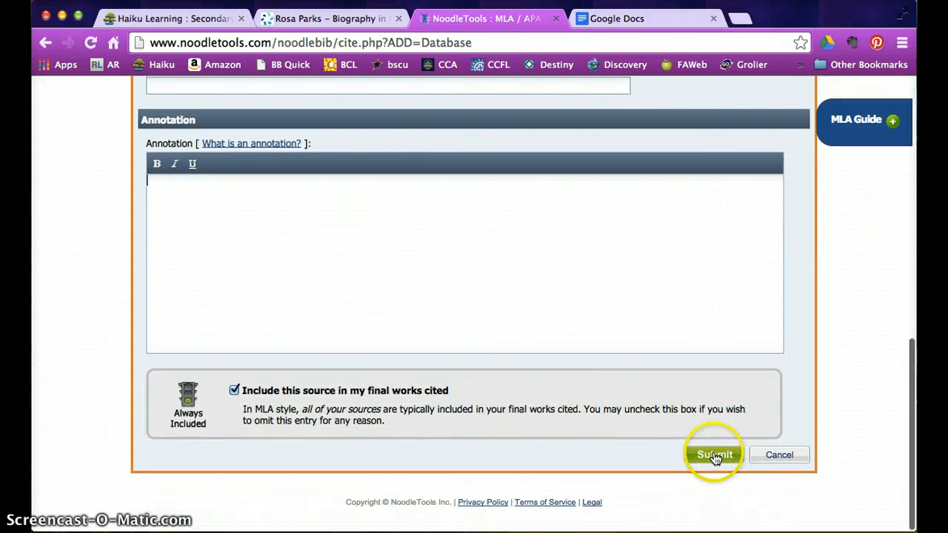
# - Submit the citation and check the new Rosa Parks Reference Source entry in Works Cited
pyautogui.click(712, 456)
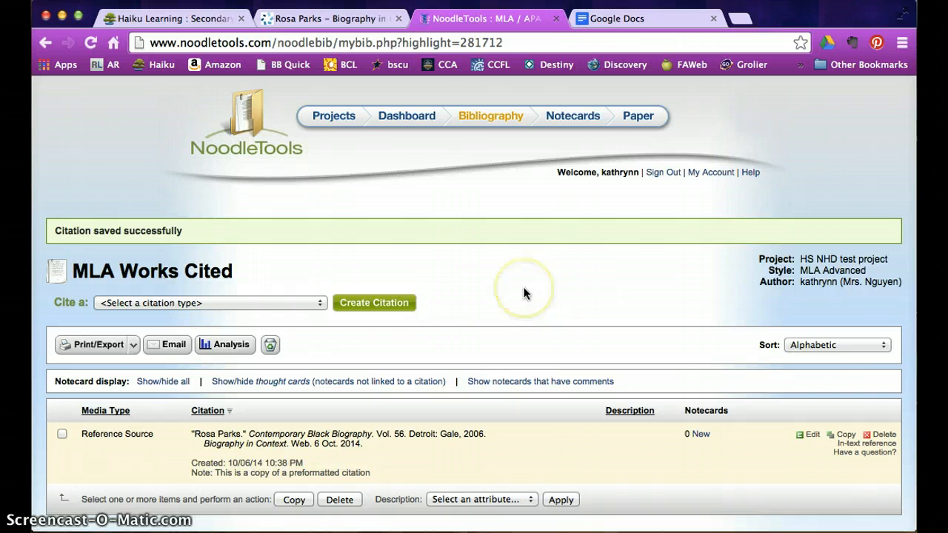
pyautogui.scroll(-2, 524, 293)
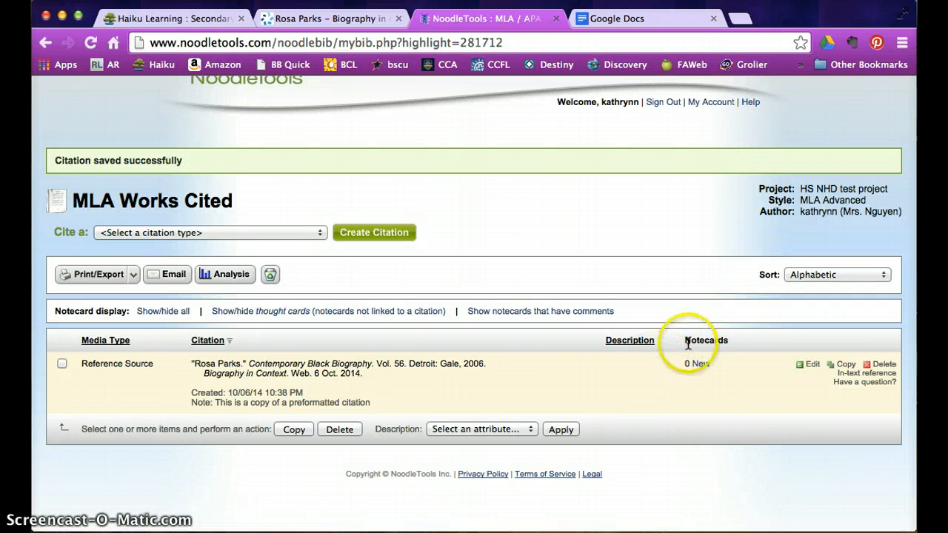
pyautogui.scroll(3, 627, 376)
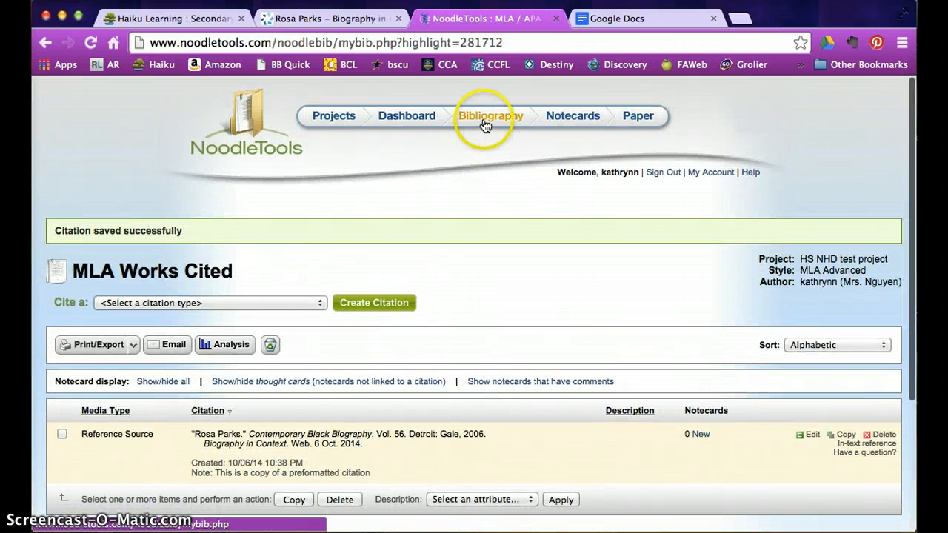
# - Go to the Notecards tabletop and create a blank New Notecard
pyautogui.click(557, 123)
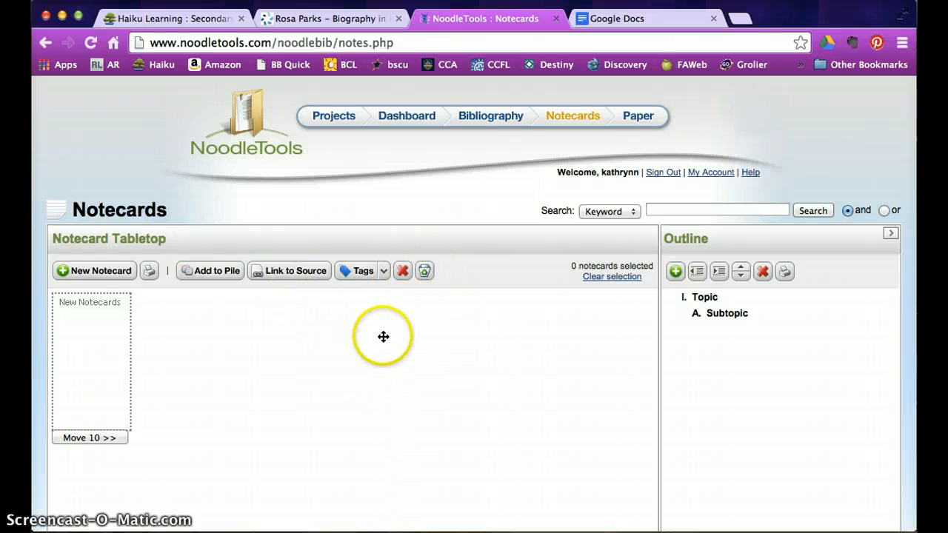
pyautogui.click(83, 271)
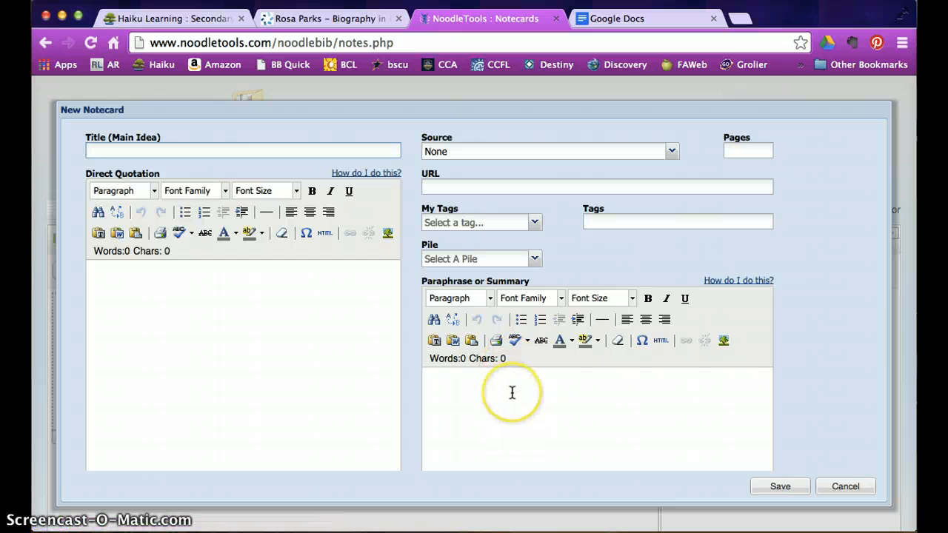
# - Give the new notecard the title 'Rosa Parks 1'
pyautogui.scroll(-2, 512, 392)
pyautogui.scroll(-4, 512, 391)
pyautogui.scroll(6, 512, 392)
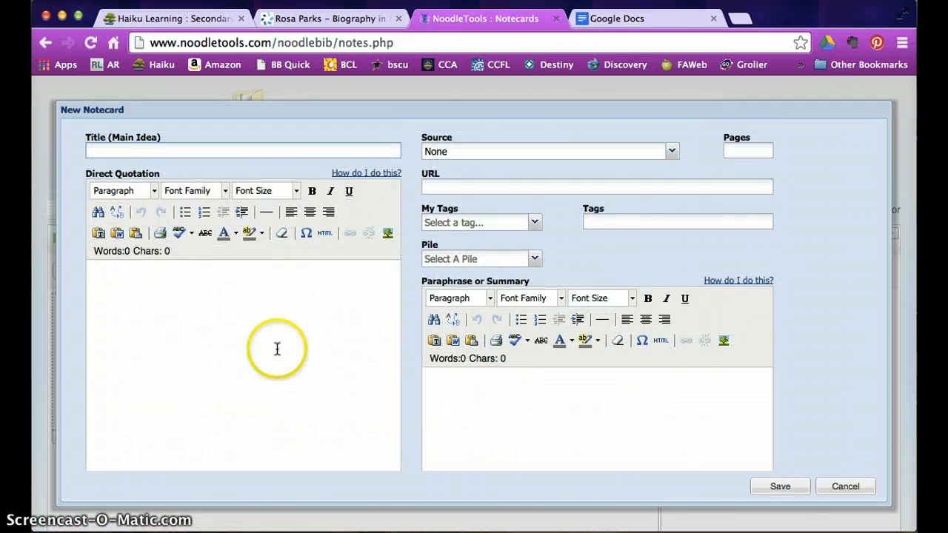
pyautogui.click(160, 151)
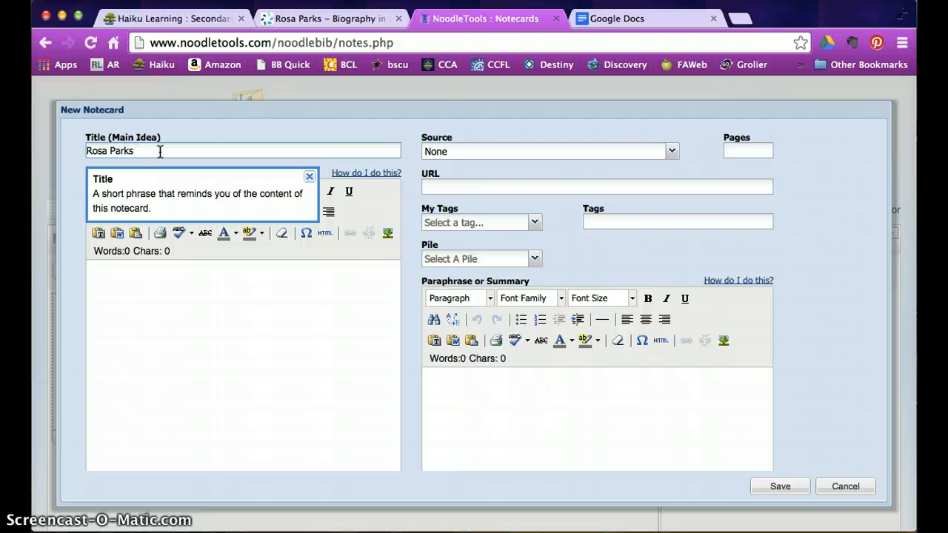
pyautogui.click(179, 267)
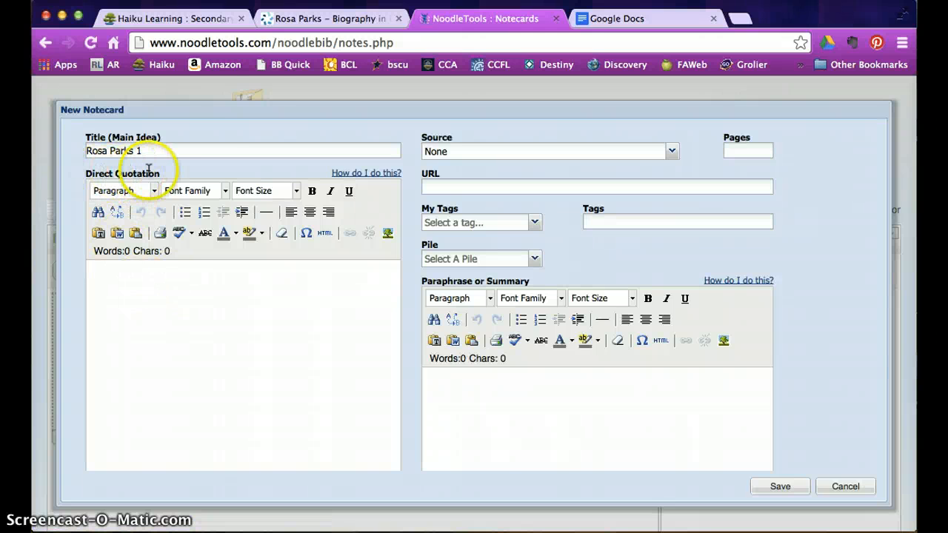
# - Copy the 'Born Rosa Louise McCauley…' paragraph from the Gale Rosa Parks article
pyautogui.click(311, 21)
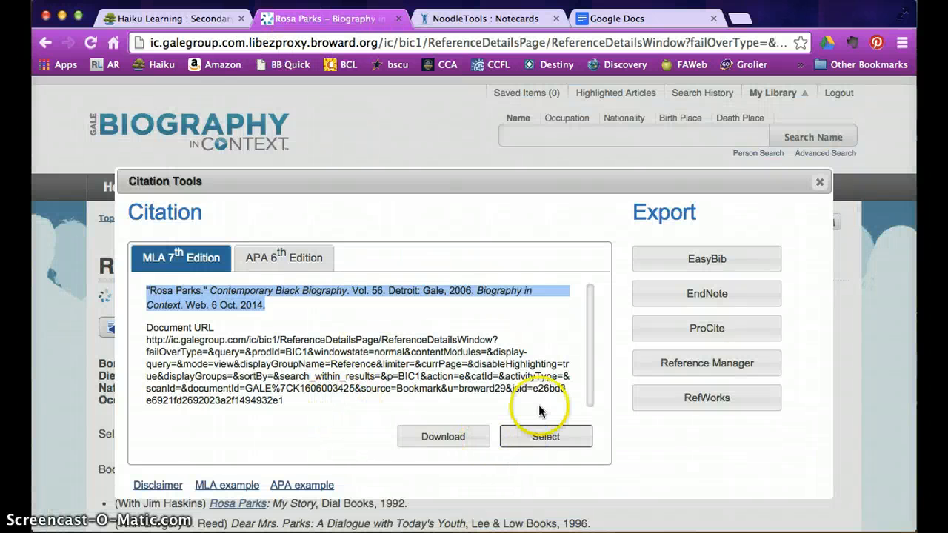
pyautogui.click(819, 182)
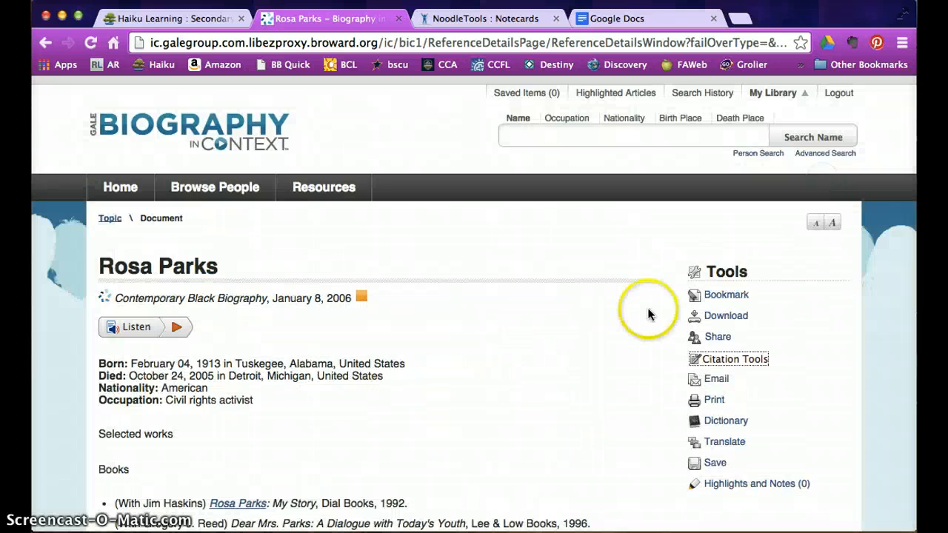
pyautogui.scroll(-5, 520, 396)
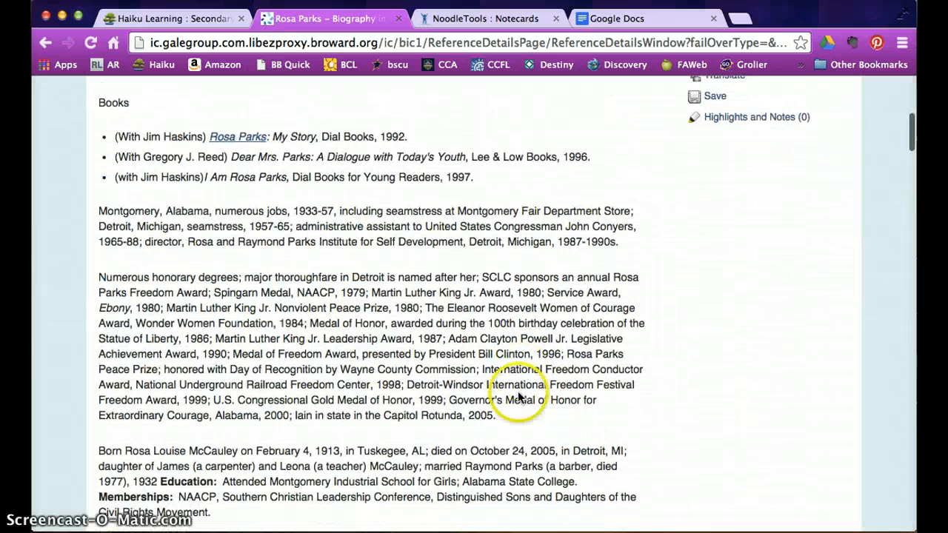
pyautogui.scroll(-1, 448, 417)
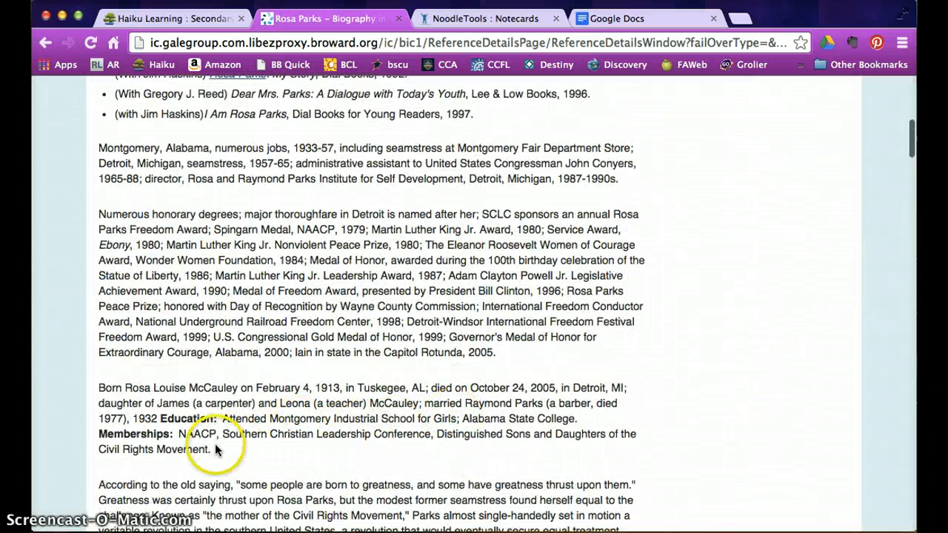
pyautogui.moveTo(212, 449); pyautogui.dragTo(100, 391)
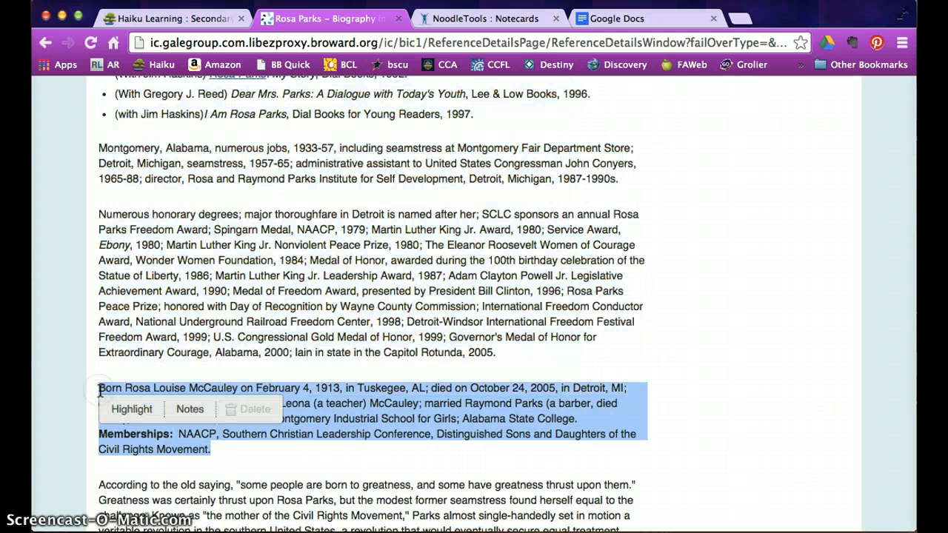
pyautogui.click(463, 18)
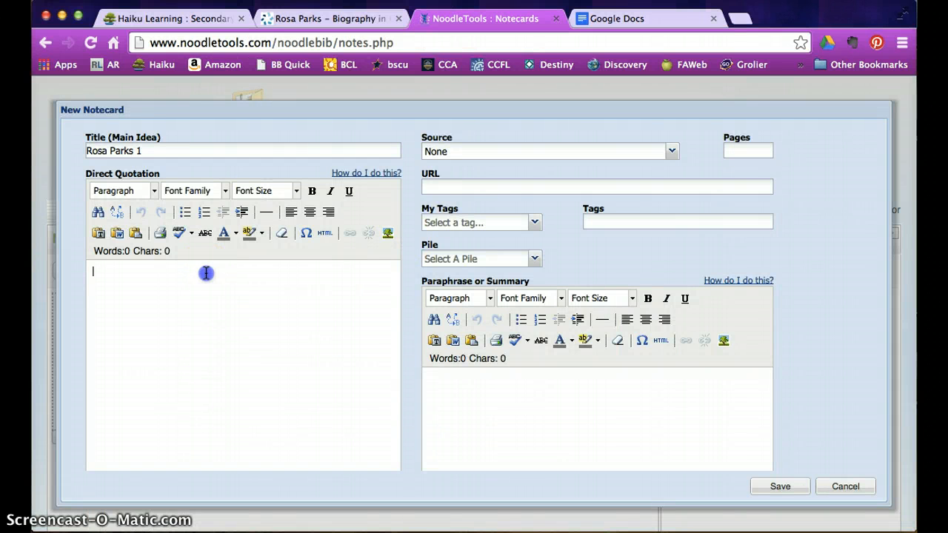
# - Paste the McCauley paragraph as the quotation and write the paraphrase 'This is my own words.'
pyautogui.write('Born Rosa Louise McCauley on February 4, 1913, in Tuskegee, AL; died on October 24, 2005, in Detroit, MI; daughter of James (a carpenter) and Leona (a teacher) McCauley; married Raymond Parks (a barber, died 1977), 1932 Education:  Attended Montgomery Industrial School for Girls; Alabama State College.Memberships:  NAACP, Southern Christian Leadership Conference, Distinguished Sons and Daughters of the Civil Rights Movement.')
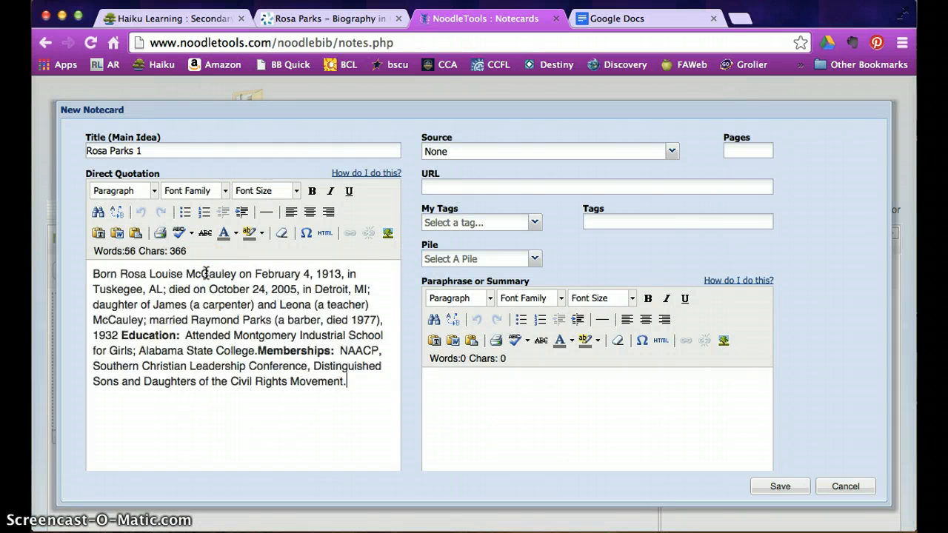
pyautogui.click(118, 185)
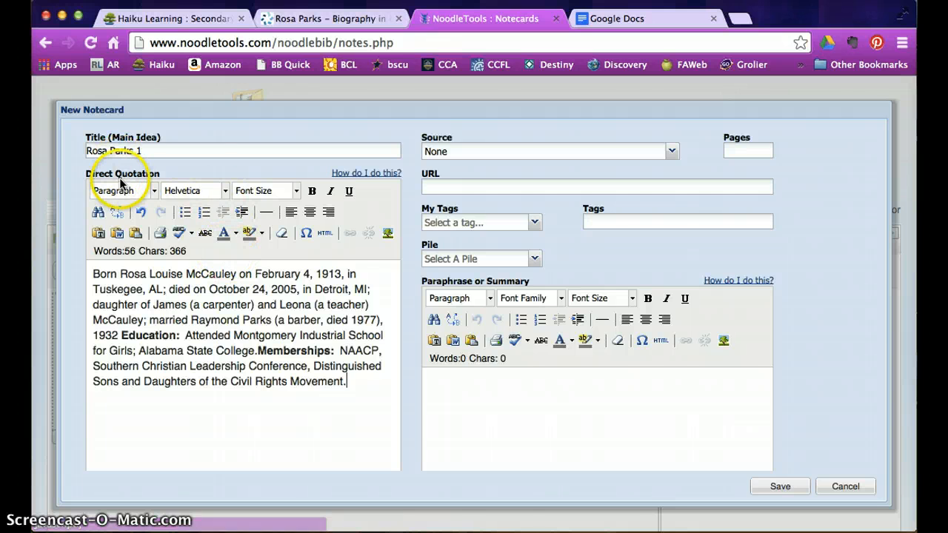
pyautogui.click(489, 417)
pyautogui.scroll(-3, 508, 419)
pyautogui.click(527, 330)
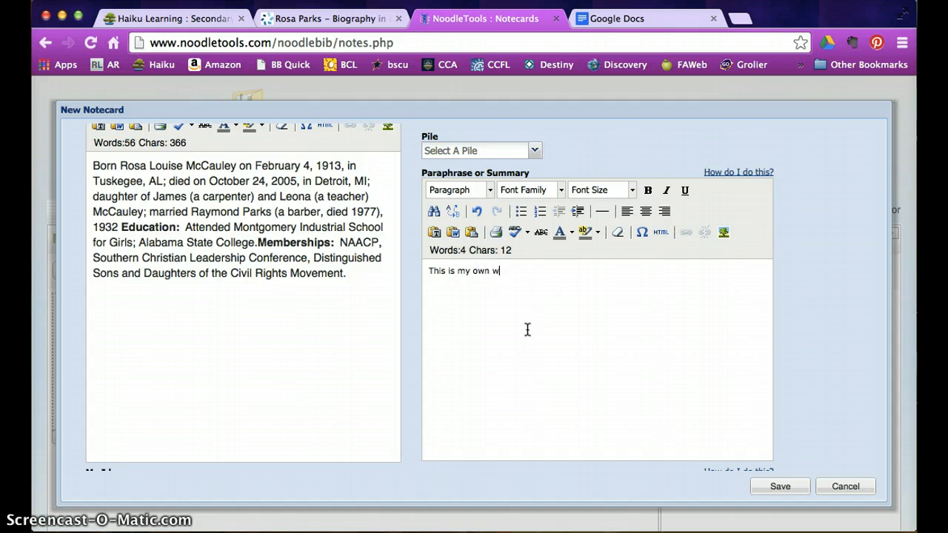
pyautogui.click(620, 368)
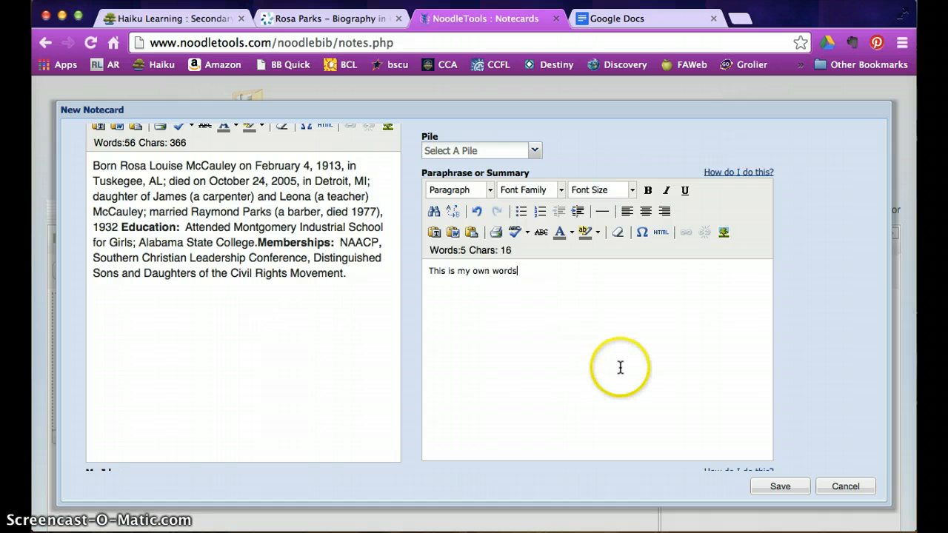
pyautogui.write('.')
# - Review the paraphrase and the empty My Ideas section, then return to the quotation
pyautogui.scroll(3, 651, 353)
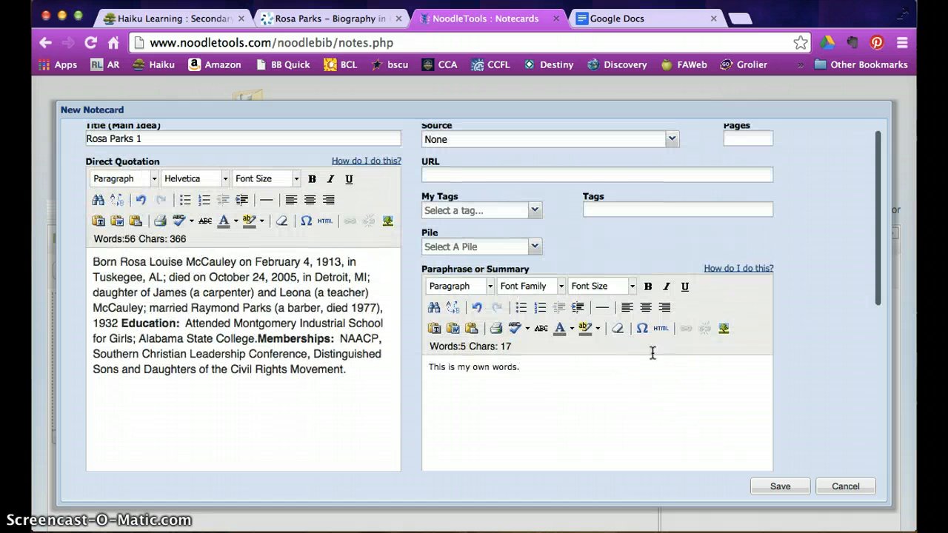
pyautogui.scroll(1, 652, 353)
pyautogui.click(635, 371)
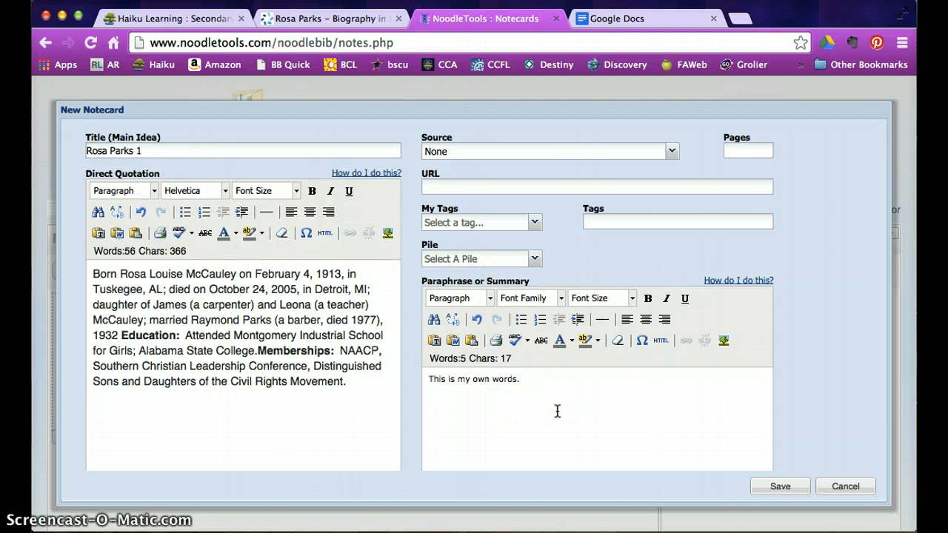
pyautogui.scroll(-3, 557, 411)
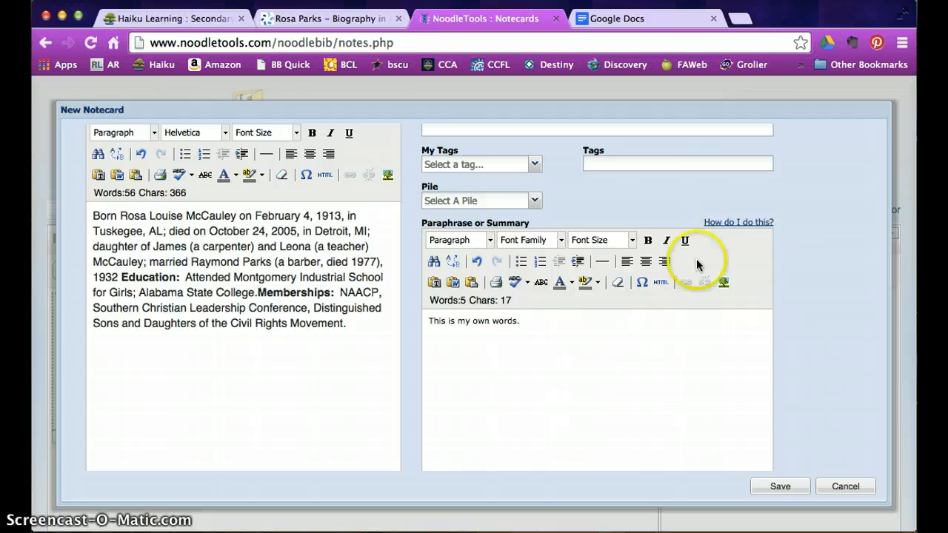
pyautogui.click(618, 387)
pyautogui.scroll(-7, 611, 396)
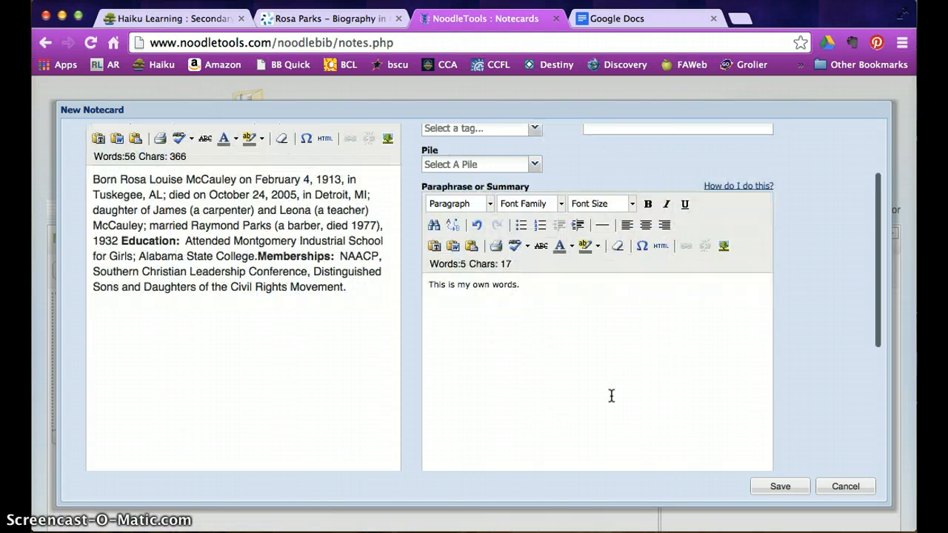
pyautogui.click(605, 395)
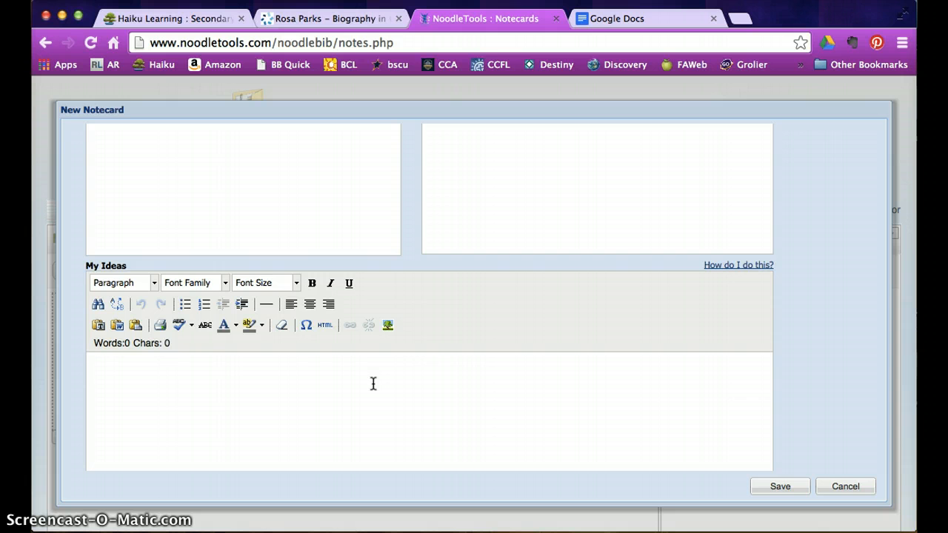
pyautogui.scroll(7, 373, 384)
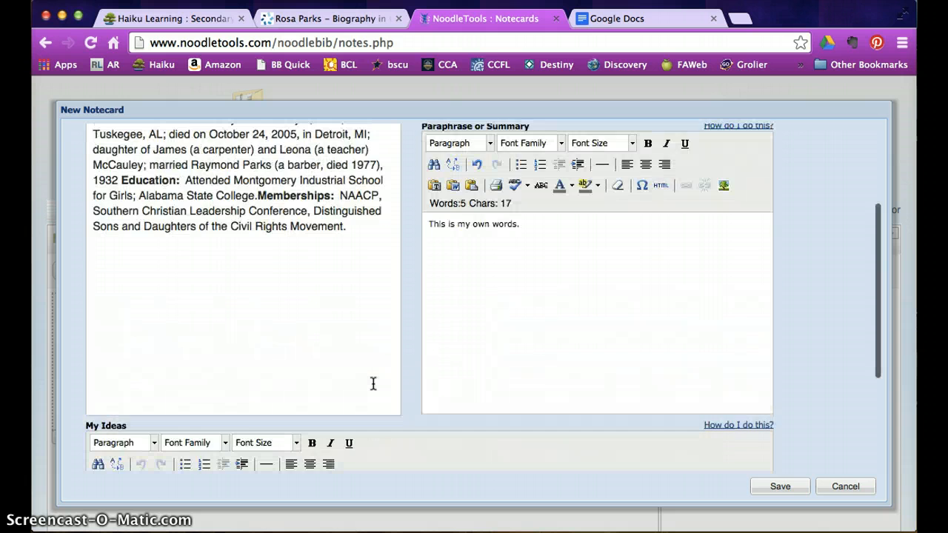
pyautogui.click(374, 384)
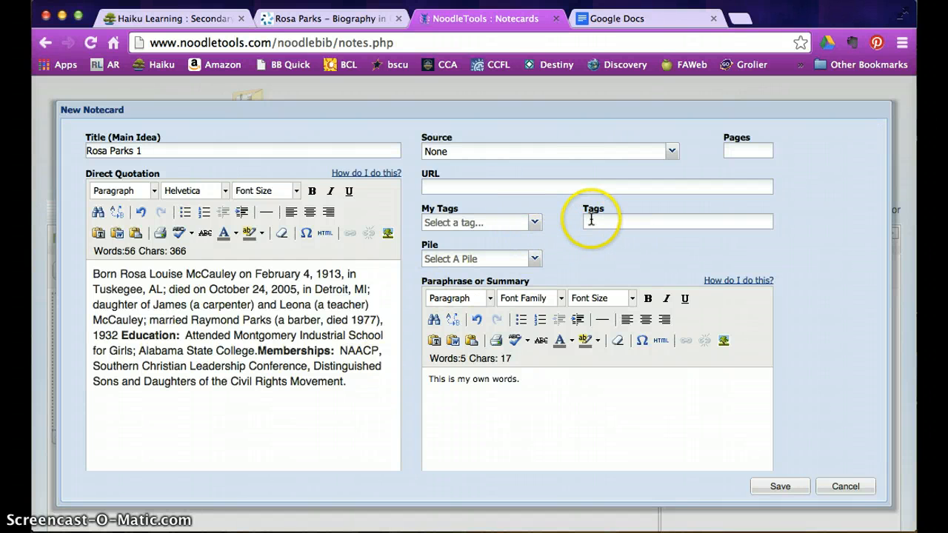
# - Link the notecard to the 'Rosa Parks.' Contemporary Black Biography, Vol. 56 source
pyautogui.click(537, 223)
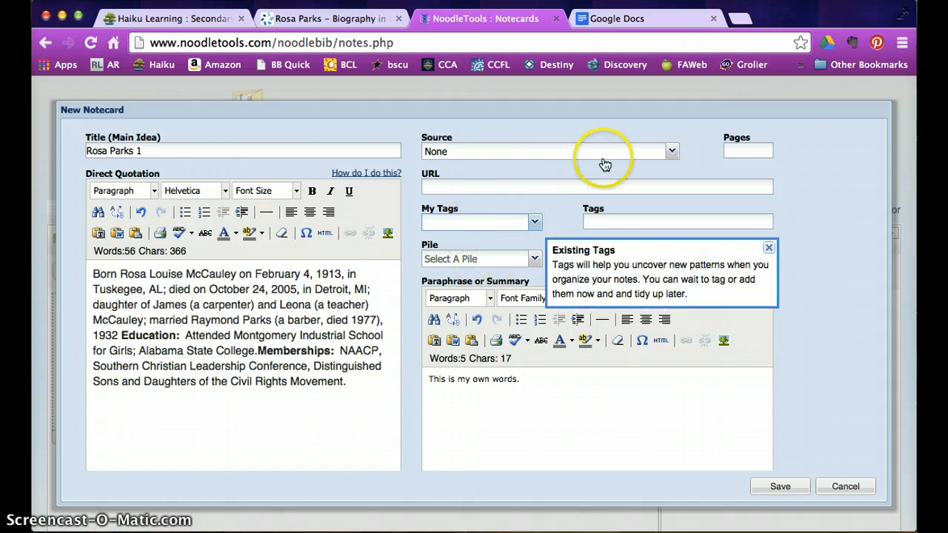
pyautogui.click(670, 150)
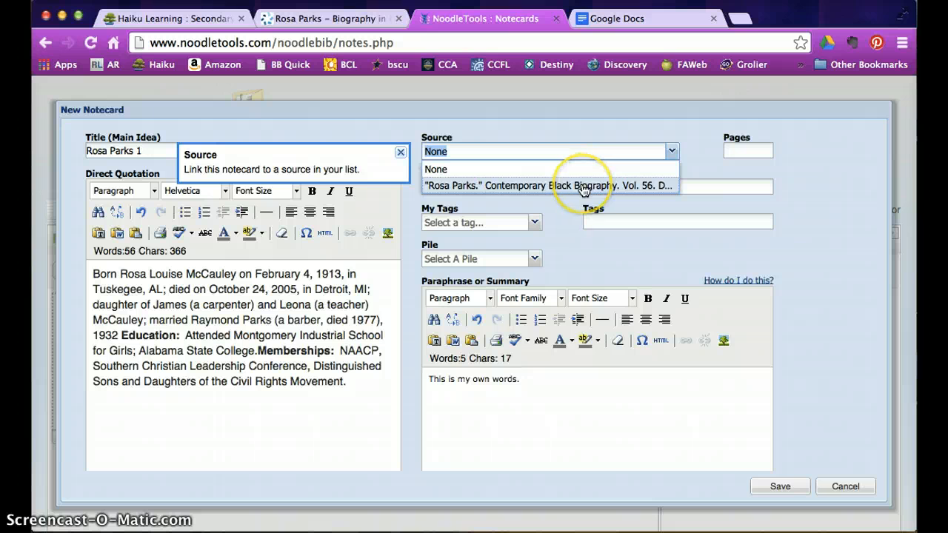
pyautogui.click(584, 186)
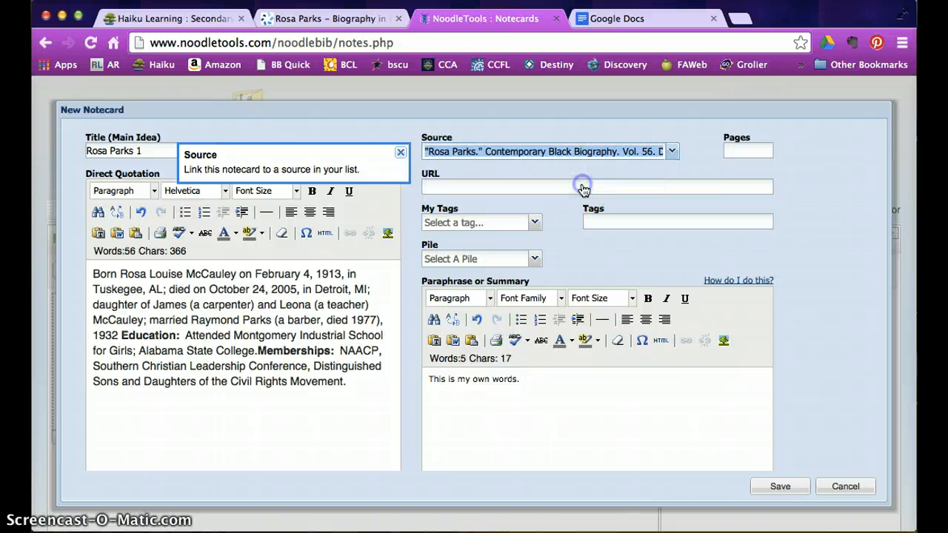
pyautogui.click(671, 153)
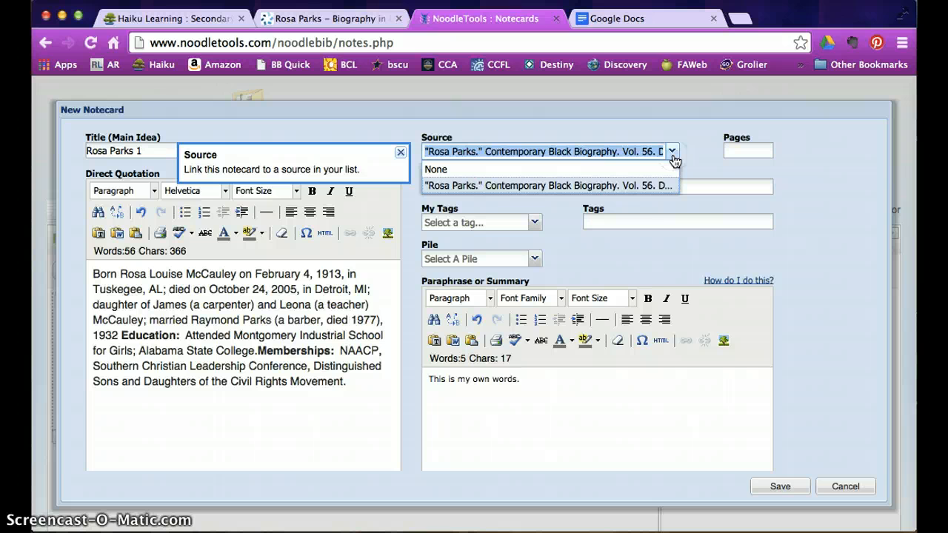
pyautogui.click(673, 156)
pyautogui.click(548, 186)
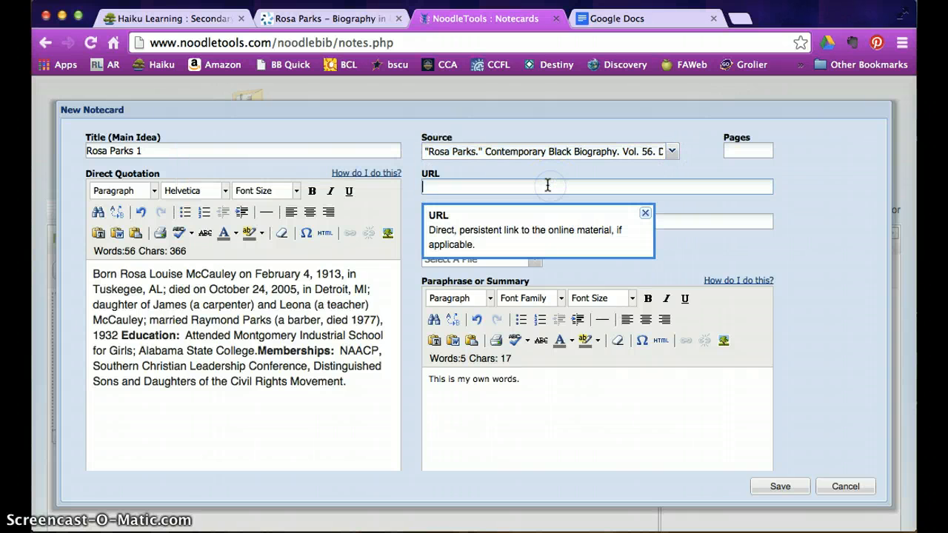
# - Copy the Gale Rosa Parks article's web address into the notecard's URL field and save Rosa Parks 1
pyautogui.click(374, 22)
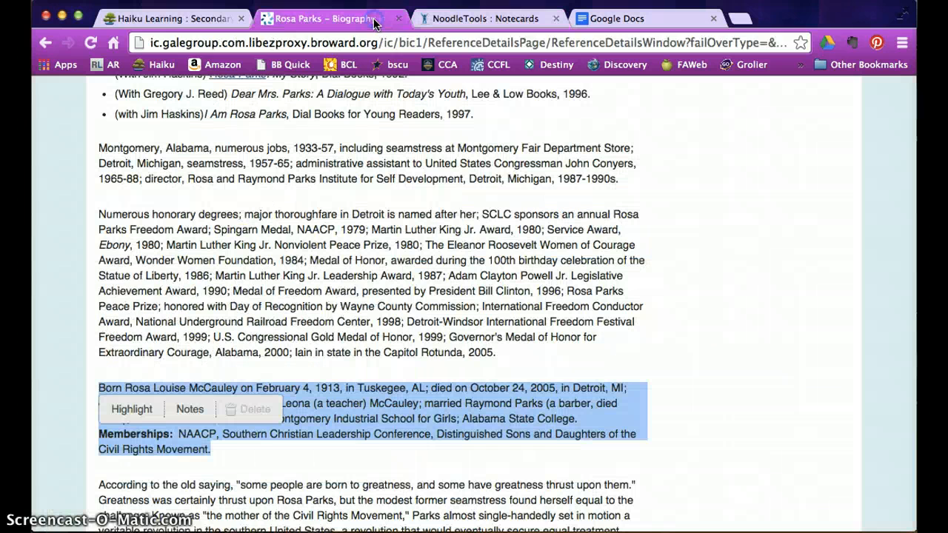
pyautogui.click(342, 42)
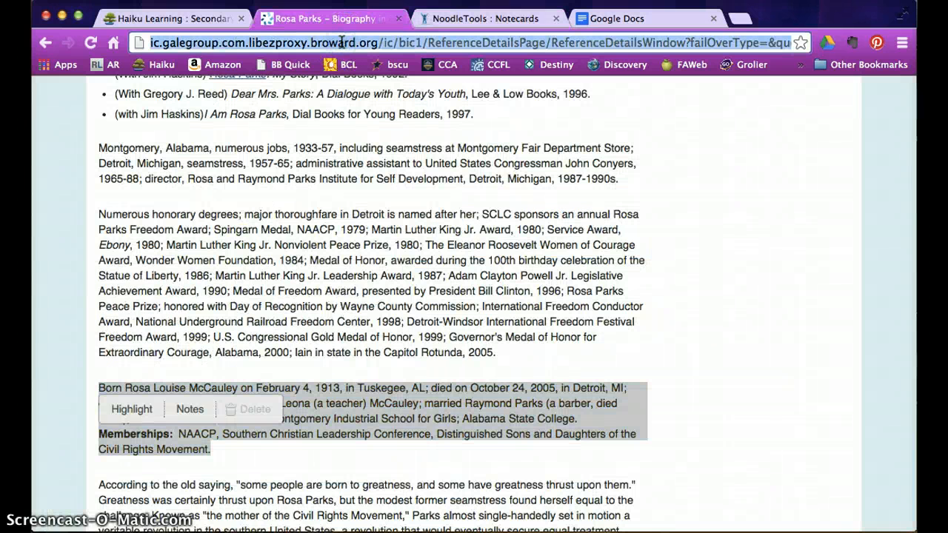
pyautogui.click(485, 18)
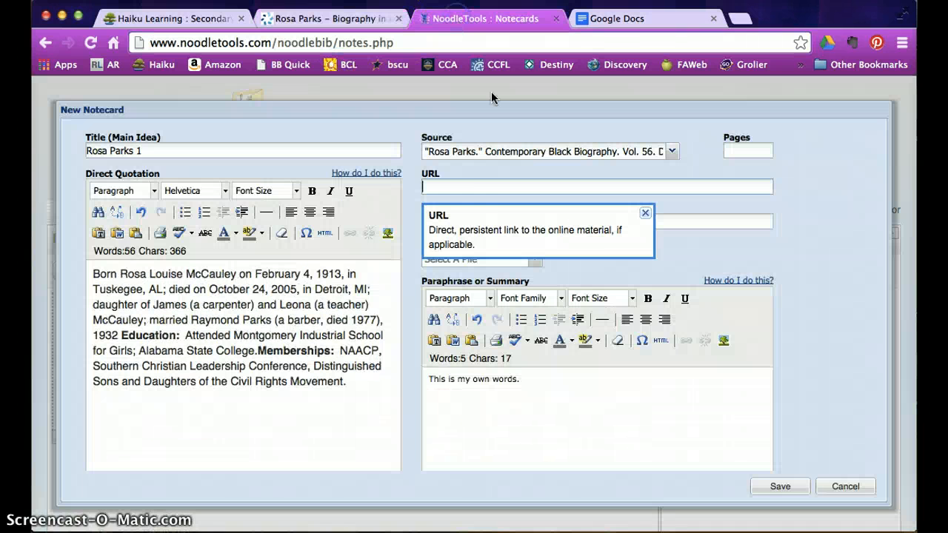
pyautogui.click(498, 189)
pyautogui.press('super+v')
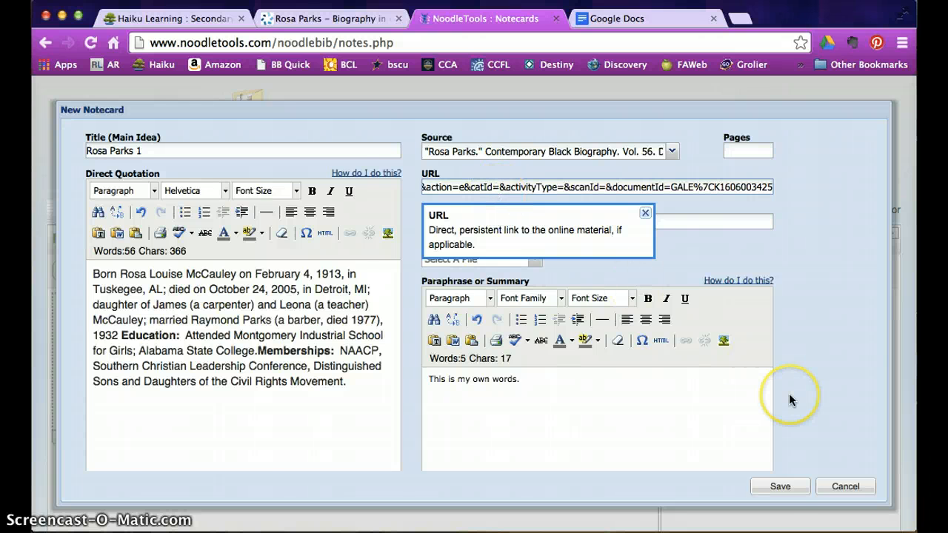
pyautogui.scroll(-4, 788, 393)
pyautogui.click(780, 487)
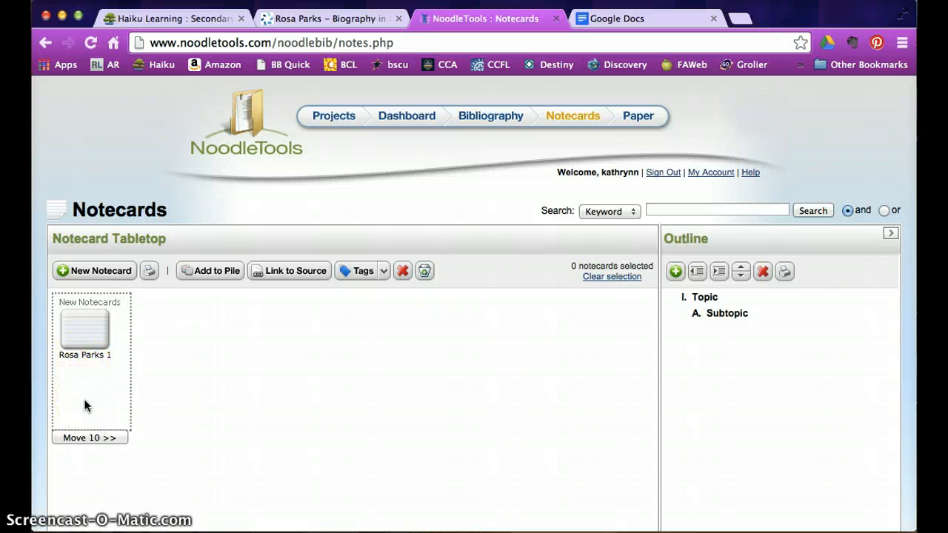
# - Move the Rosa Parks 1 card out of the New Notecards pile onto the tabletop, adding no tag, and nudge it left
pyautogui.click(85, 333)
pyautogui.moveTo(86, 333); pyautogui.dragTo(362, 330)
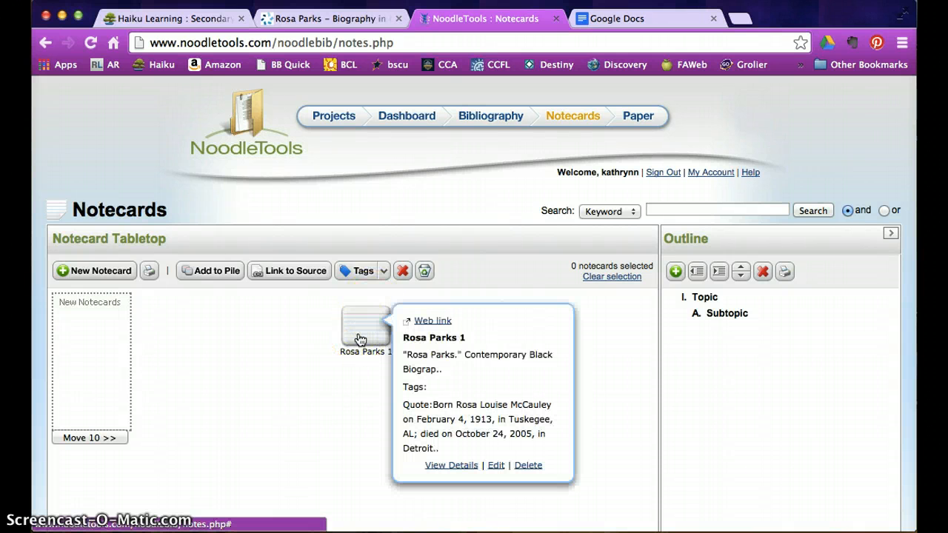
pyautogui.click(360, 339)
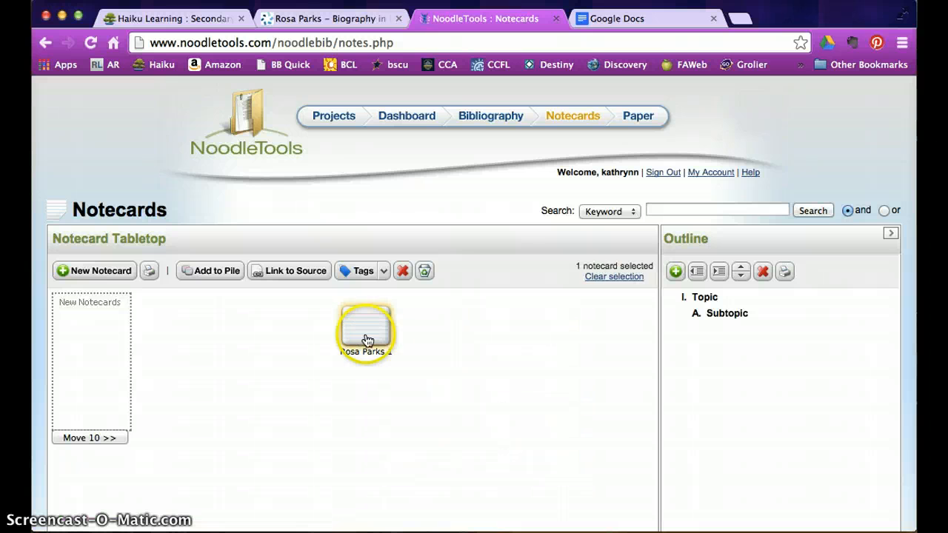
pyautogui.click(380, 271)
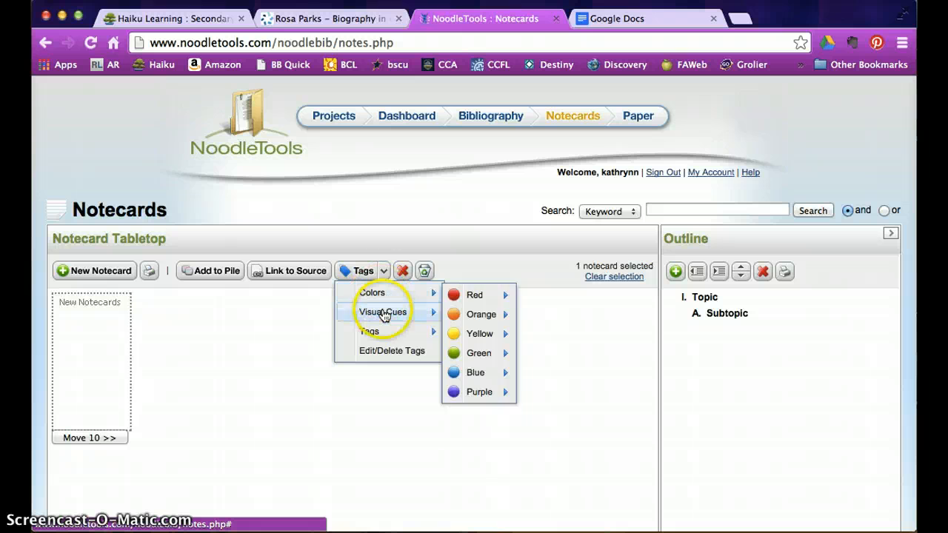
pyautogui.moveTo(384, 314)
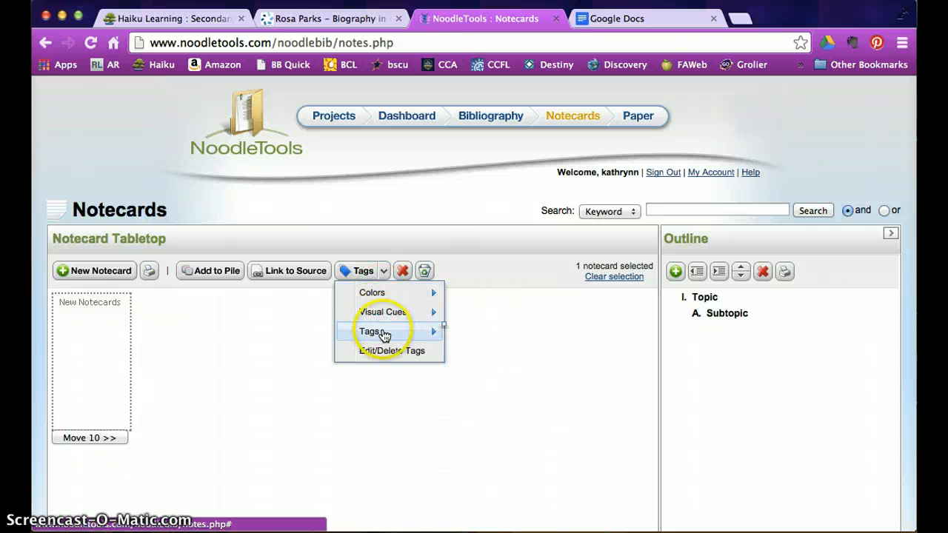
pyautogui.click(322, 389)
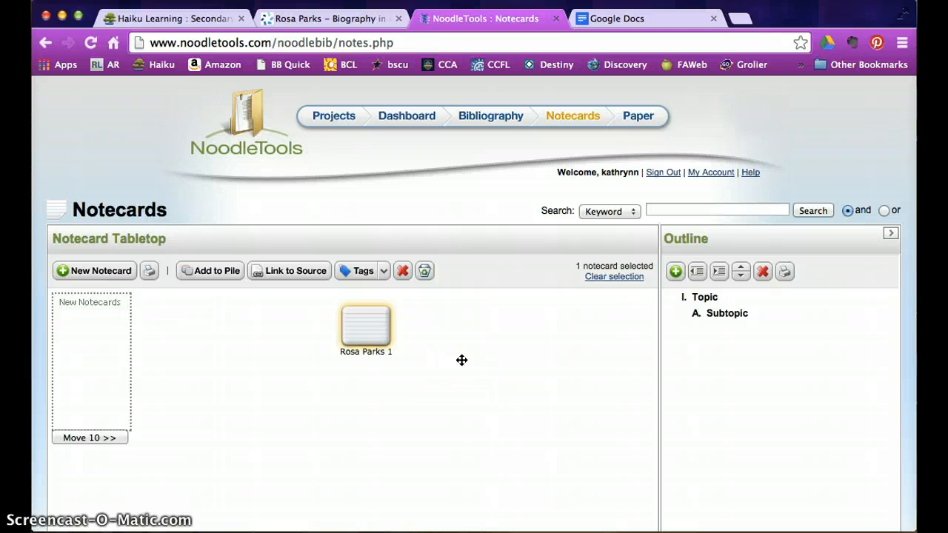
pyautogui.moveTo(389, 334); pyautogui.dragTo(342, 329)
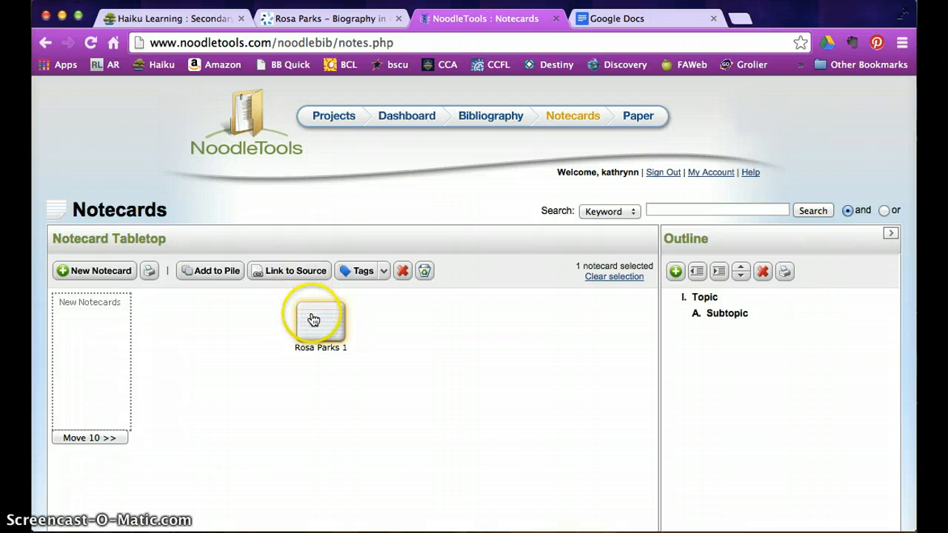
pyautogui.moveTo(316, 319)
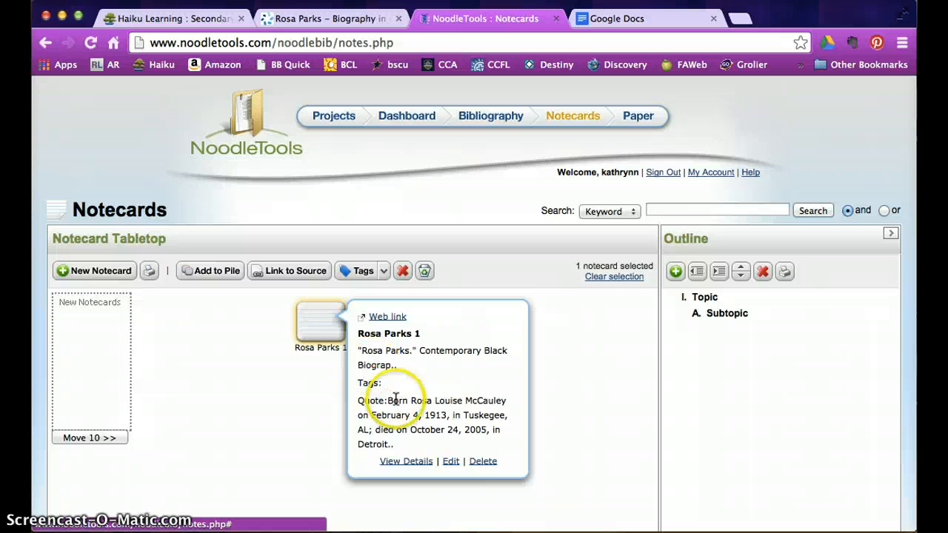
pyautogui.click(406, 461)
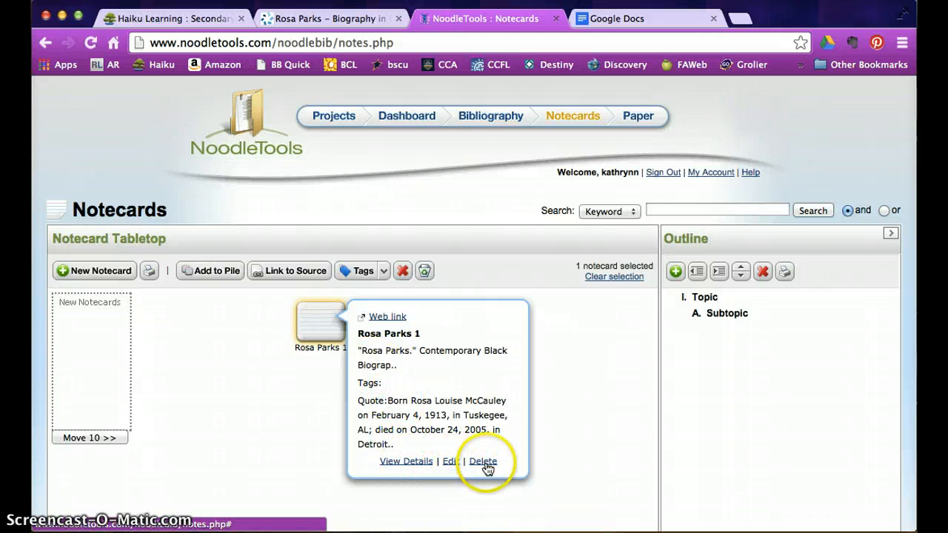
pyautogui.click(560, 402)
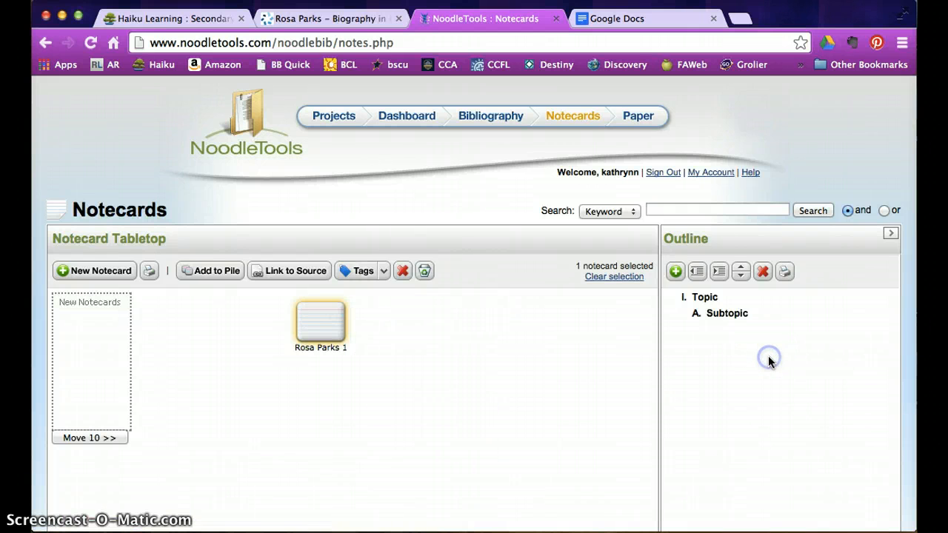
pyautogui.click(676, 272)
pyautogui.click(557, 384)
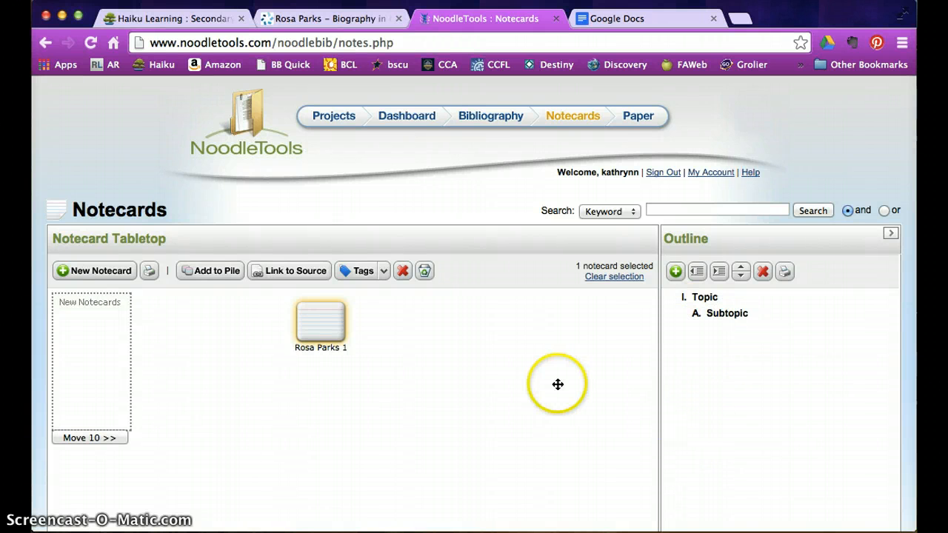